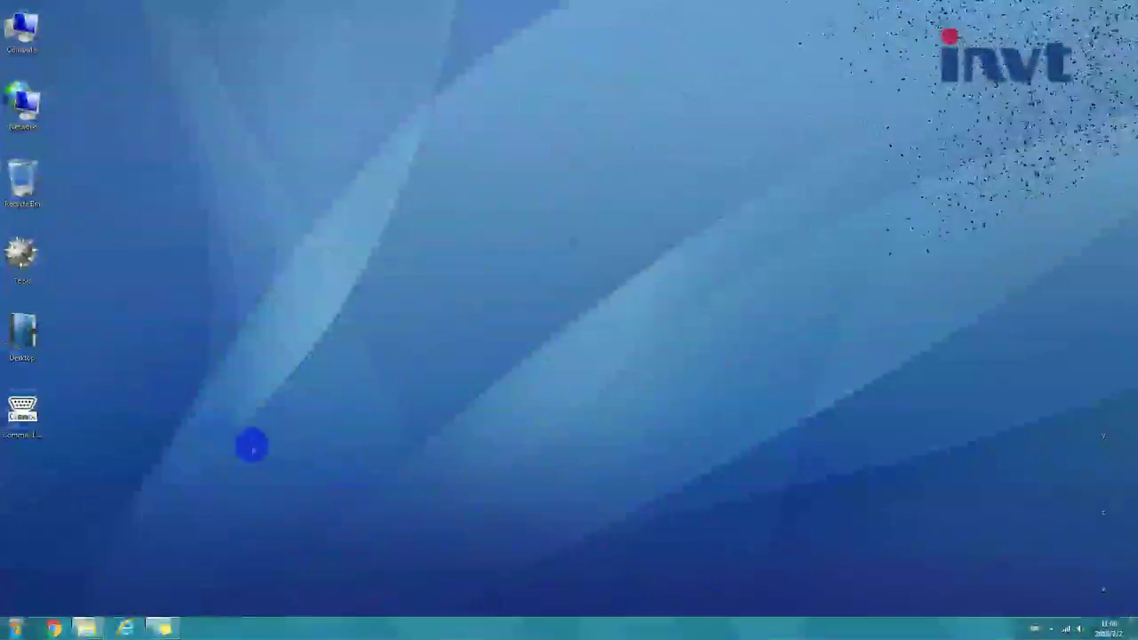
- Launch the Commix serial communication tool and check its port selection
{"action": "left_click", "coordinate": [23, 409]}
{"action": "double_click", "coordinate": [23, 409]}
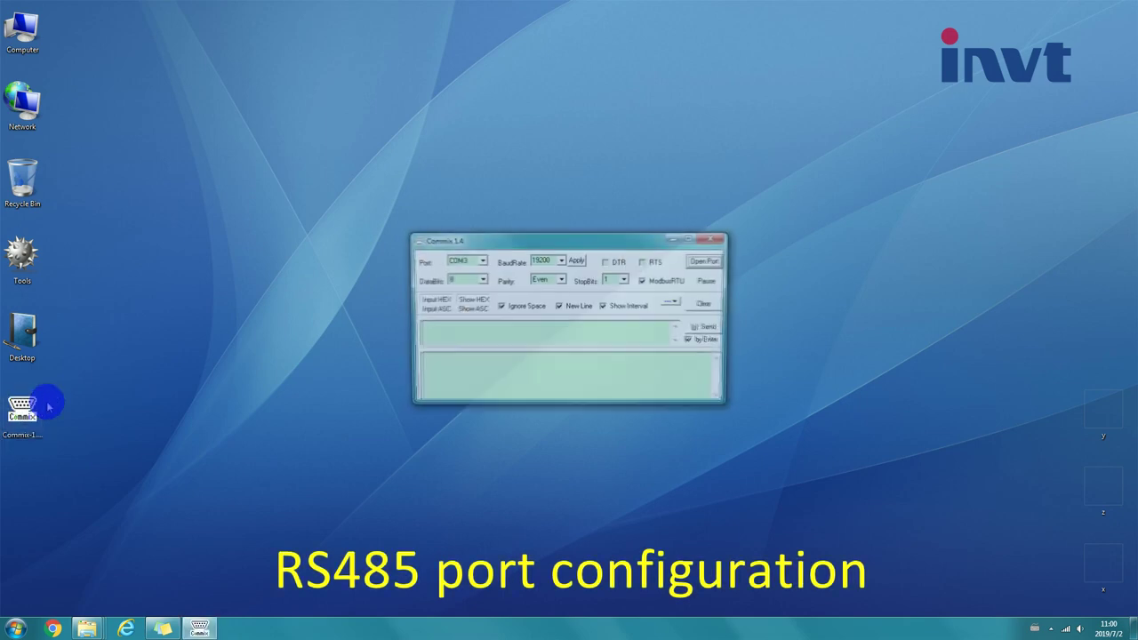
{"action": "left_click", "coordinate": [467, 260]}
{"action": "left_click", "coordinate": [460, 265]}
- Look up the USB serial port's COM number under Ports (COM & LPT) in the Device Manager of Computer Management
{"action": "right_click", "coordinate": [32, 16]}
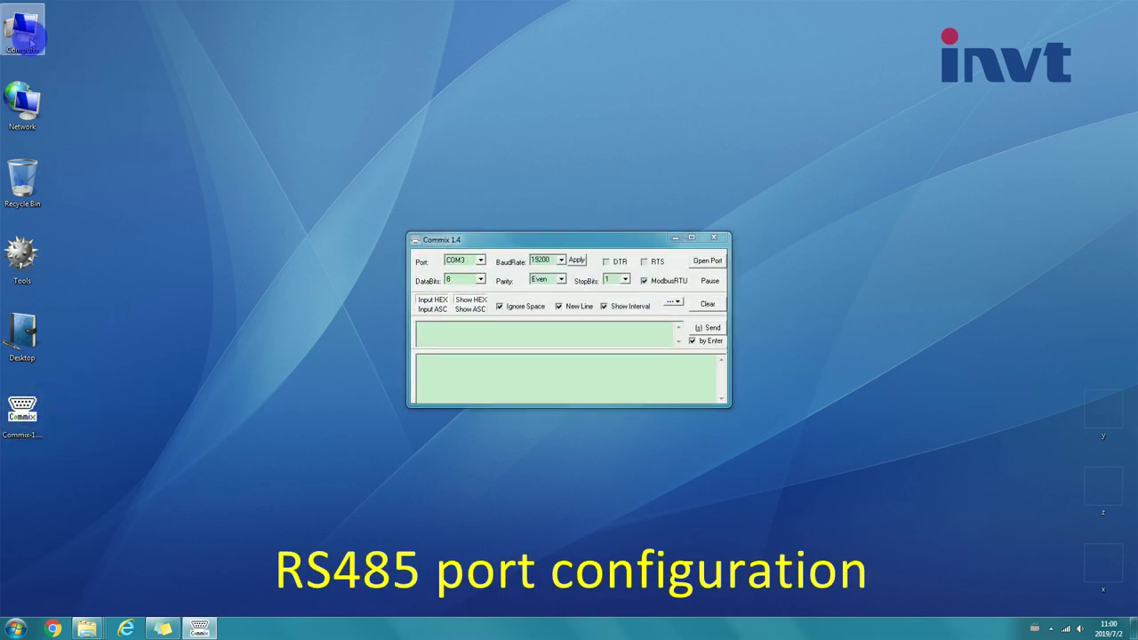
{"action": "left_click", "coordinate": [71, 63]}
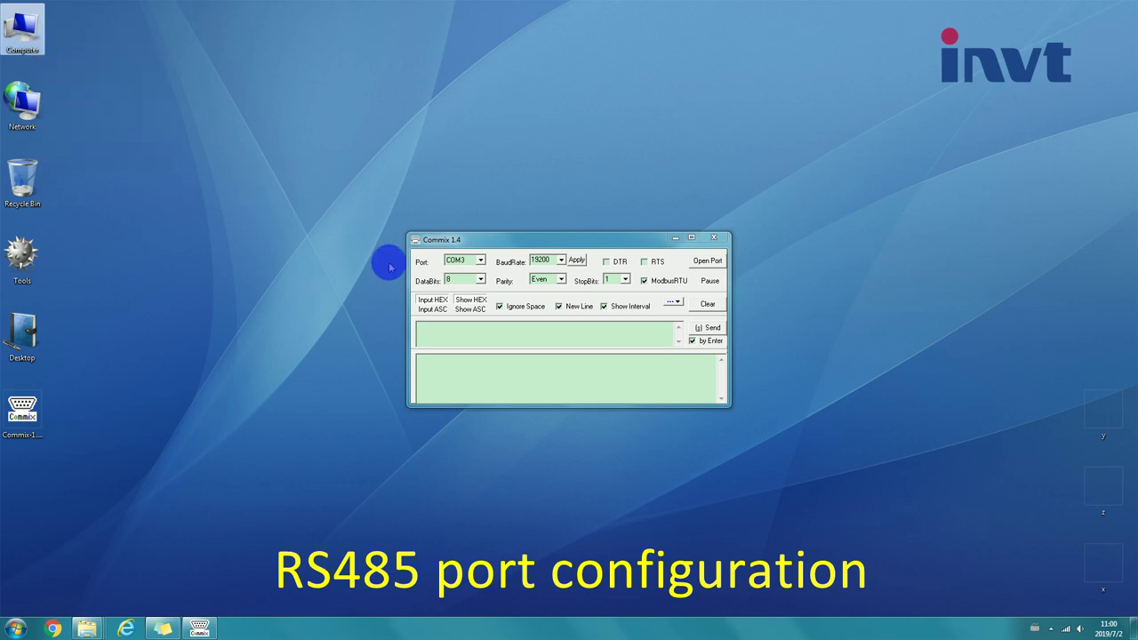
{"action": "left_click_drag", "start_coordinate": [455, 240], "coordinate": [586, 228]}
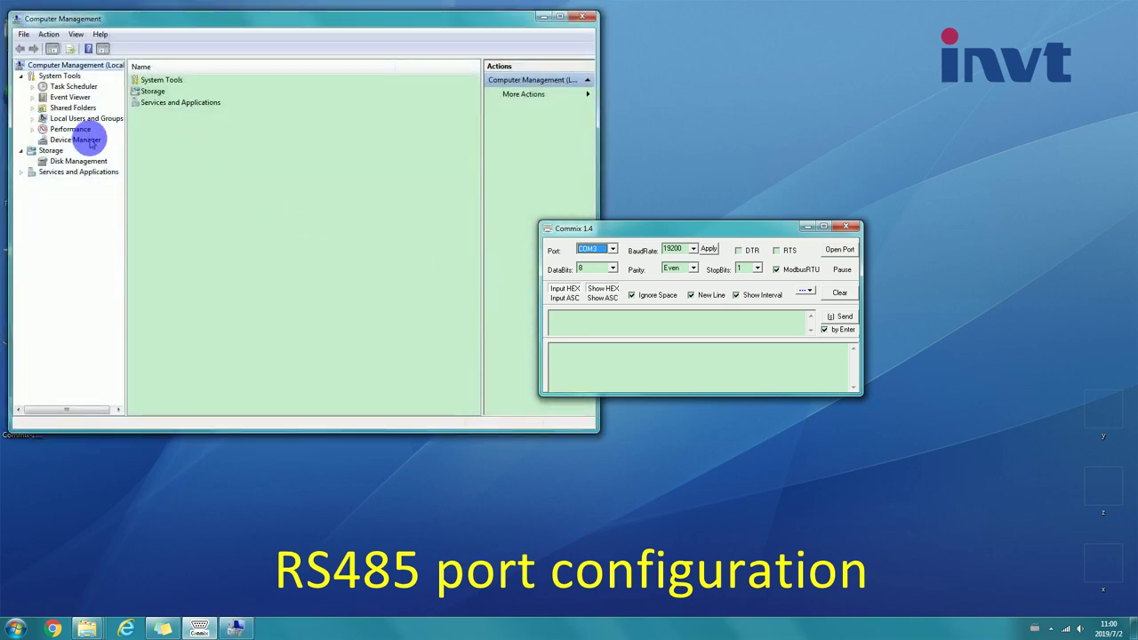
{"action": "left_click", "coordinate": [87, 140]}
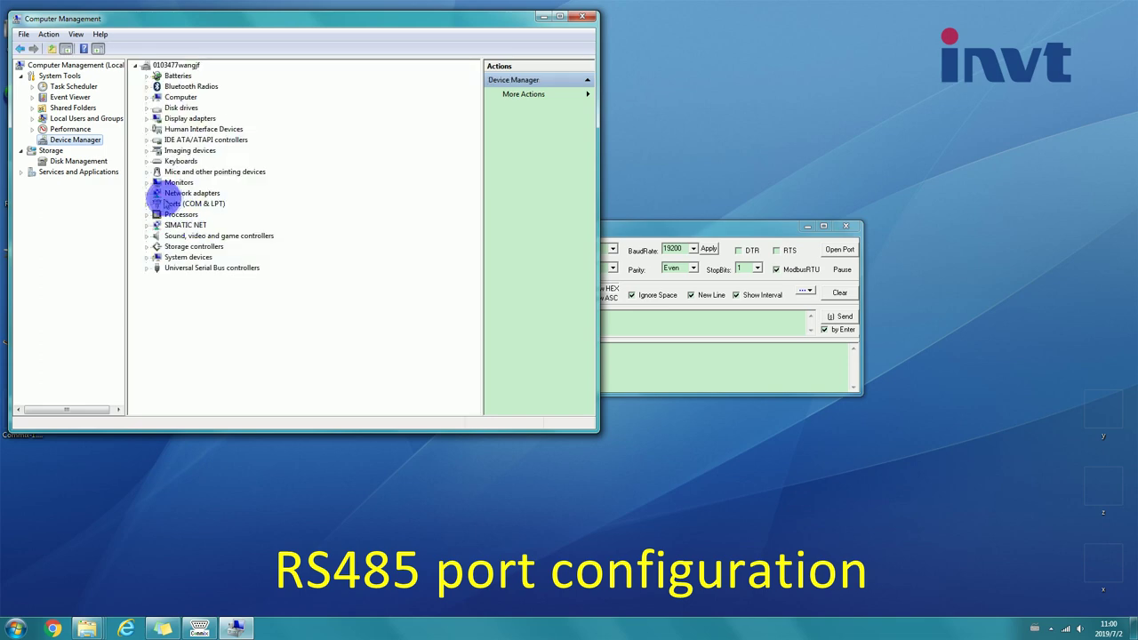
{"action": "left_click", "coordinate": [147, 204]}
{"action": "left_click", "coordinate": [249, 216]}
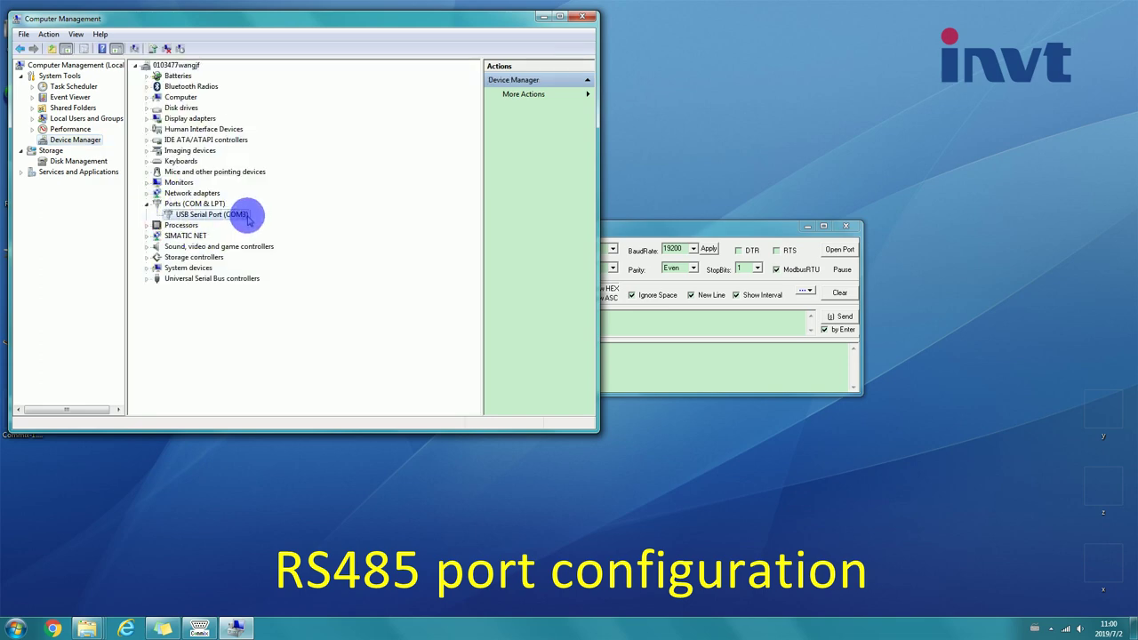
- Choose COM3 as the port in Commix and close Computer Management
{"action": "left_click_drag", "start_coordinate": [656, 229], "coordinate": [673, 226]}
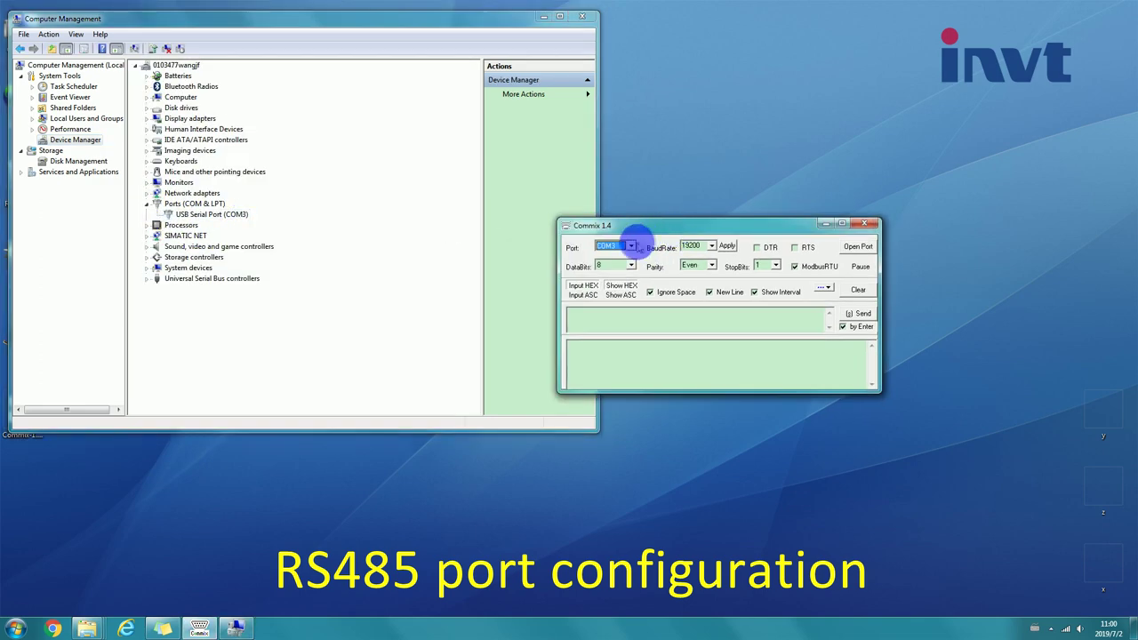
{"action": "left_click", "coordinate": [630, 245]}
{"action": "left_click", "coordinate": [622, 246]}
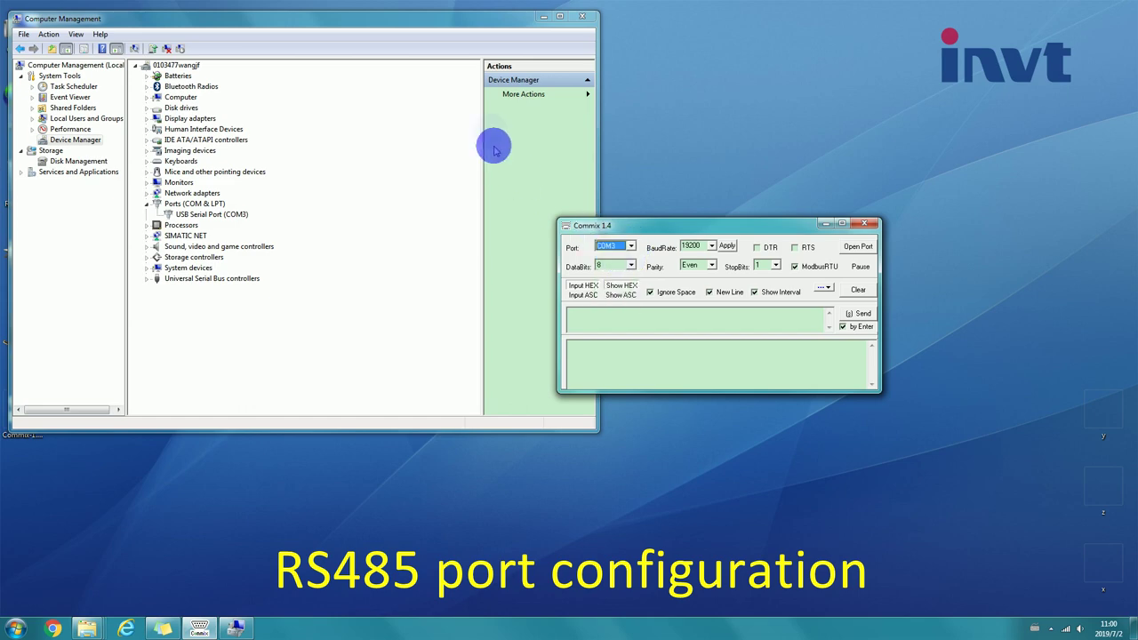
{"action": "left_click", "coordinate": [580, 17]}
- Configure the serial parameters in Commix to baud rate 19200, 8 data bits, Even parity and 1 stop bit
{"action": "left_click_drag", "start_coordinate": [648, 222], "coordinate": [394, 180]}
{"action": "left_click", "coordinate": [453, 205]}
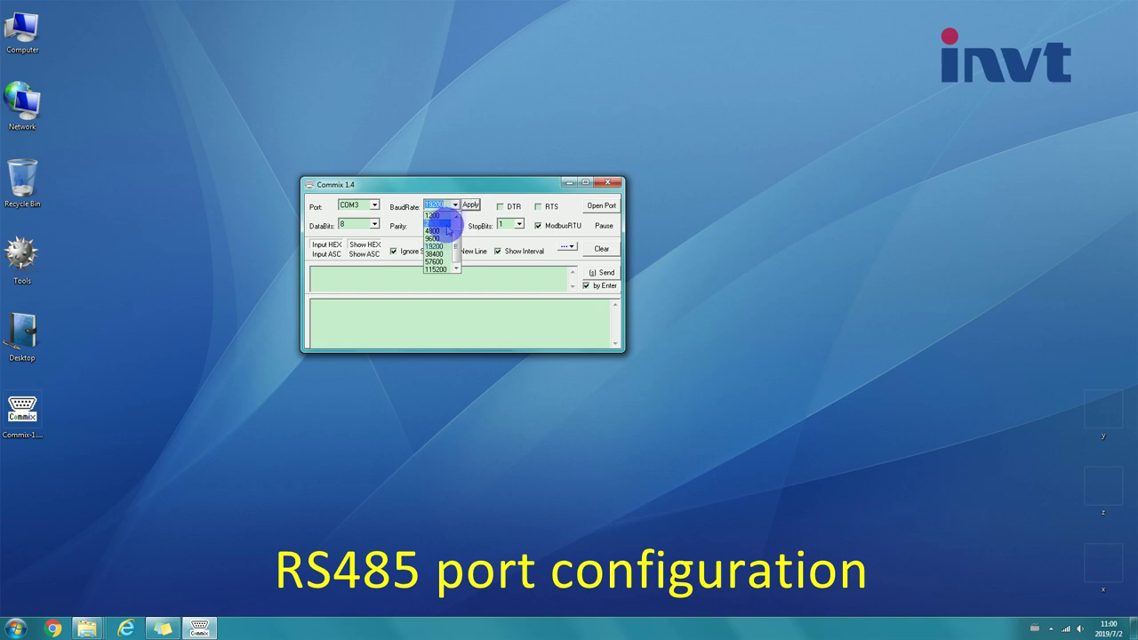
{"action": "left_click", "coordinate": [436, 246]}
{"action": "left_click", "coordinate": [374, 224]}
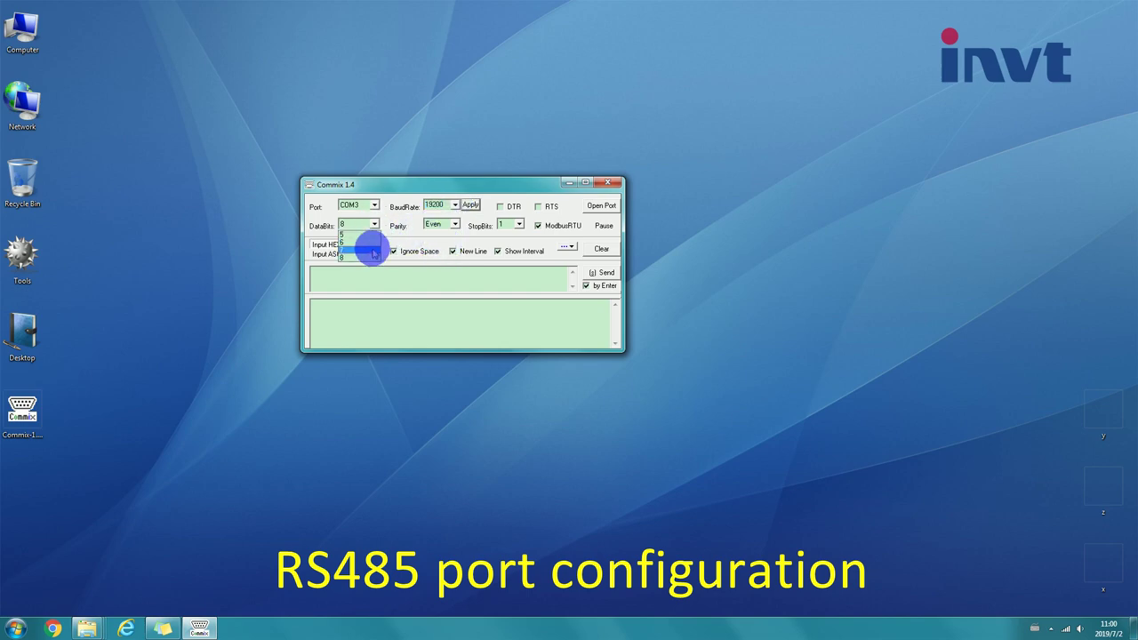
{"action": "left_click", "coordinate": [374, 256]}
{"action": "left_click", "coordinate": [454, 224]}
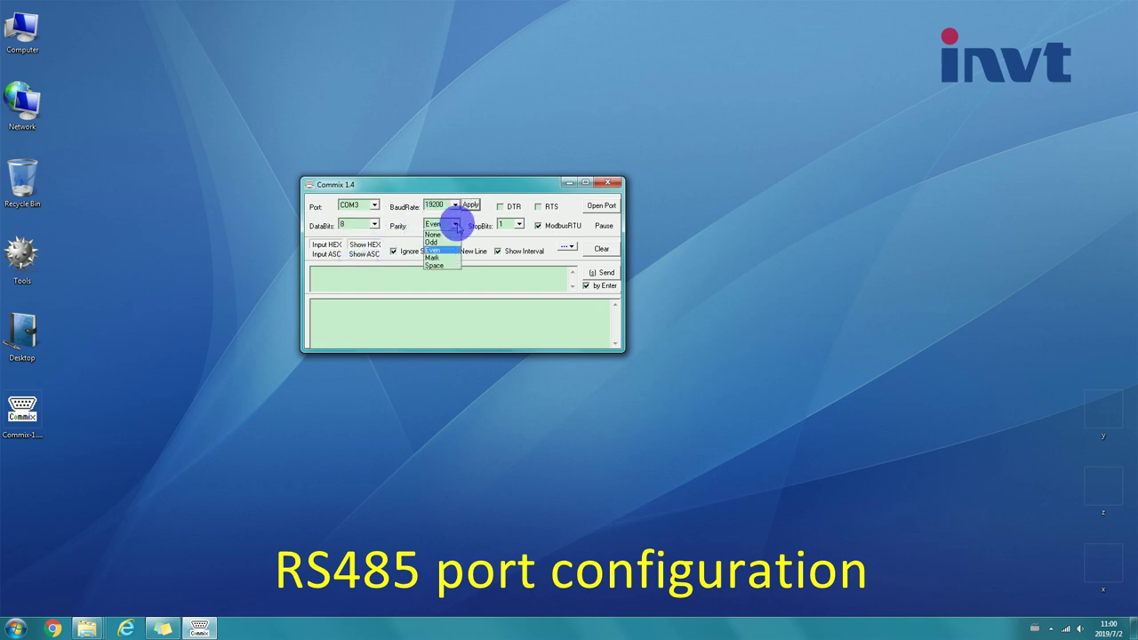
{"action": "left_click", "coordinate": [449, 249]}
{"action": "left_click", "coordinate": [518, 224]}
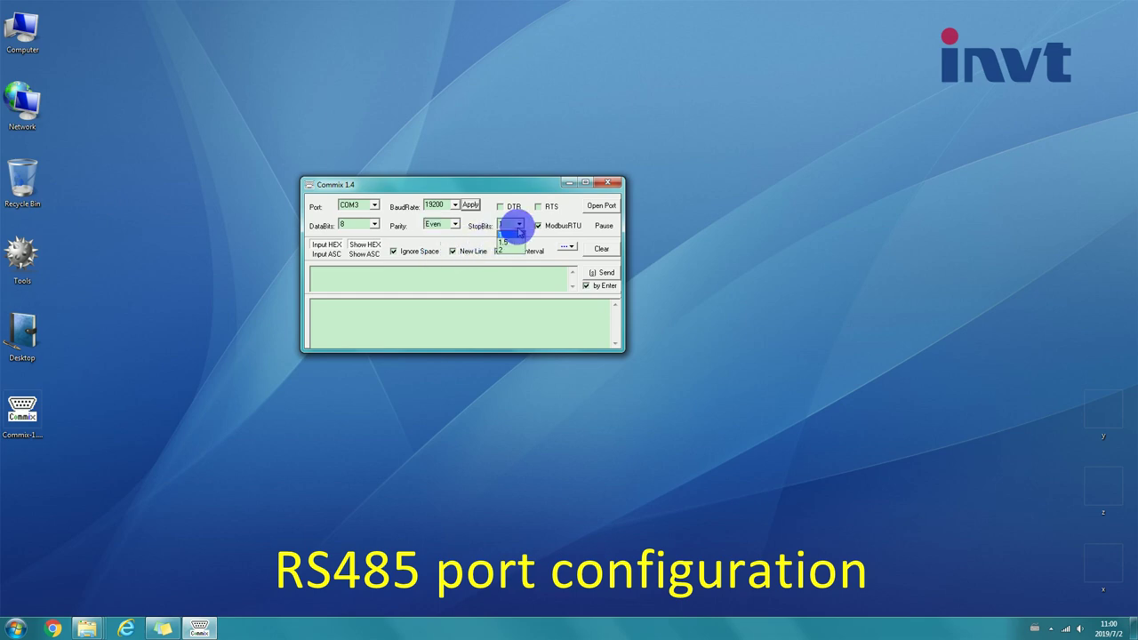
{"action": "left_click", "coordinate": [513, 233]}
- Set the CRC type to CRC16 (ModbusRTU) in the CRC settings and confirm
{"action": "left_click", "coordinate": [539, 227]}
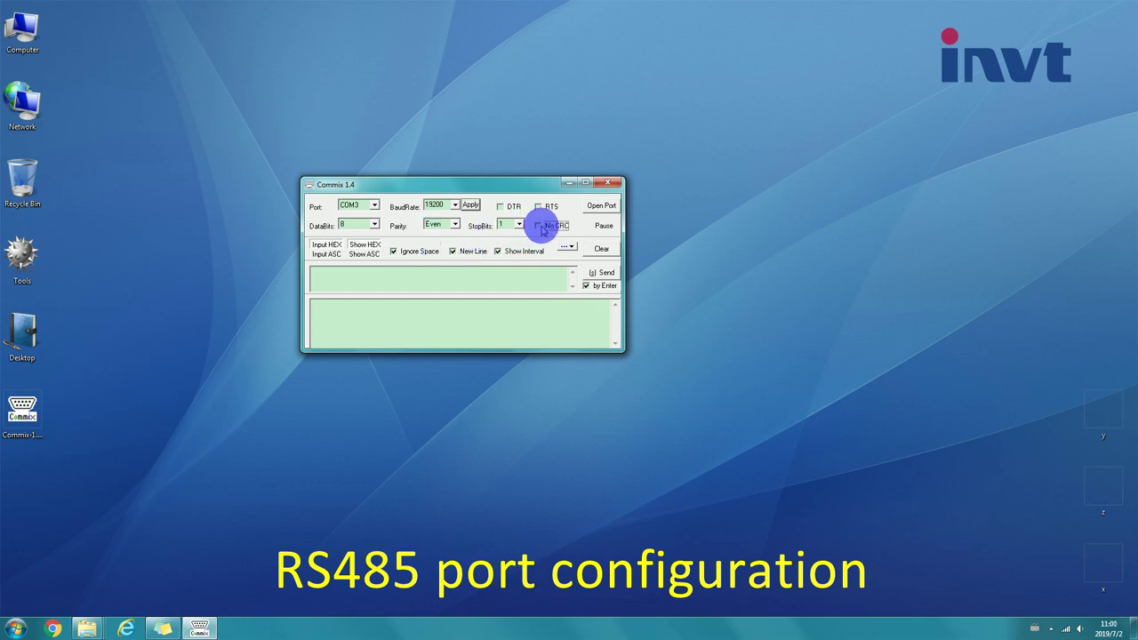
{"action": "left_click", "coordinate": [542, 227]}
{"action": "left_click", "coordinate": [544, 223]}
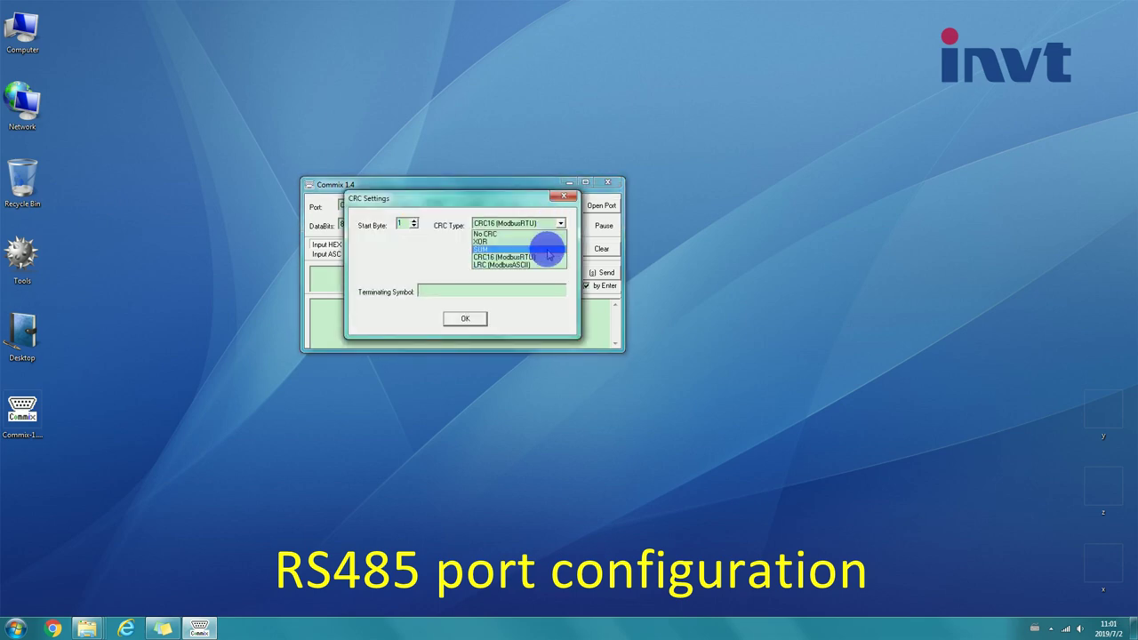
{"action": "left_click", "coordinate": [530, 224]}
{"action": "left_click", "coordinate": [476, 317]}
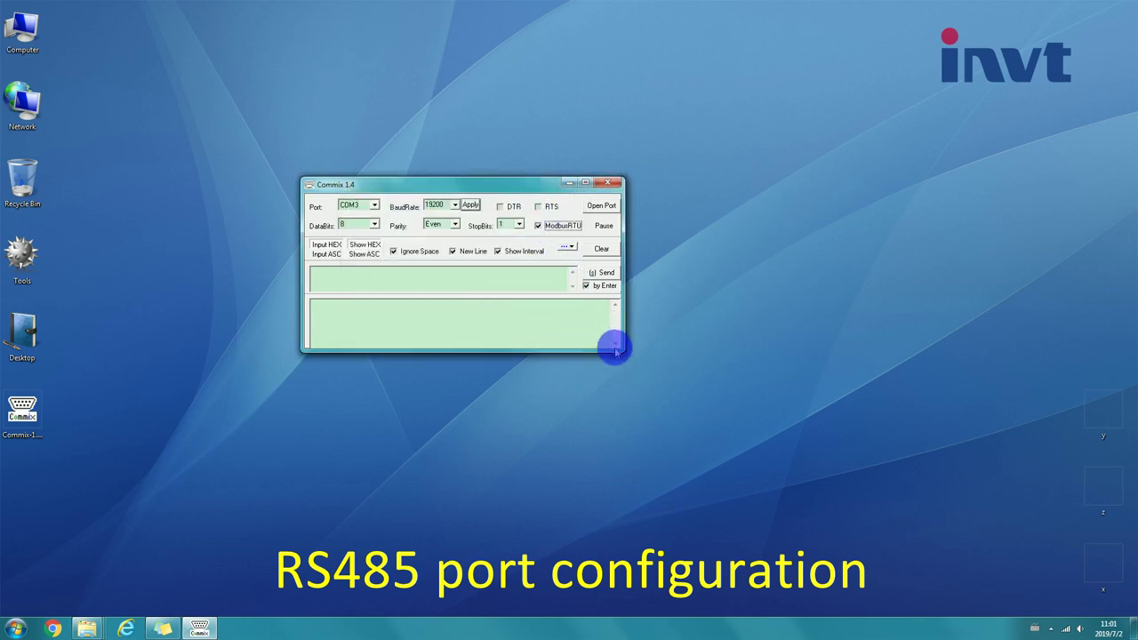
- Enlarge the Commix window downward for a taller message log and open the COM3 port
{"action": "left_click_drag", "start_coordinate": [618, 347], "coordinate": [614, 456]}
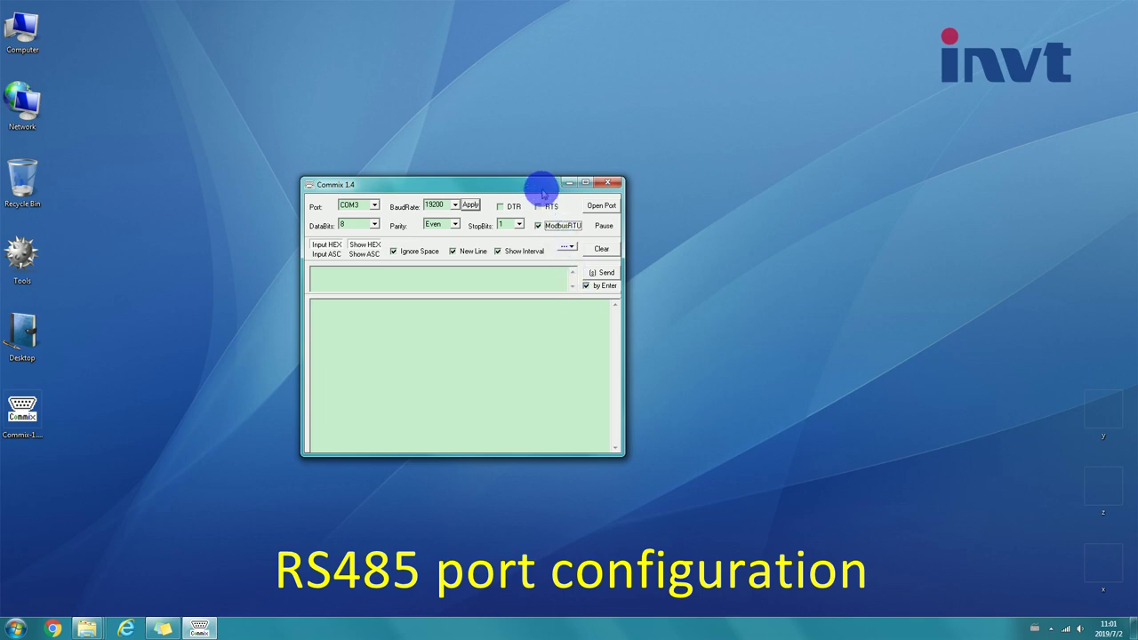
{"action": "left_click_drag", "start_coordinate": [542, 185], "coordinate": [547, 172]}
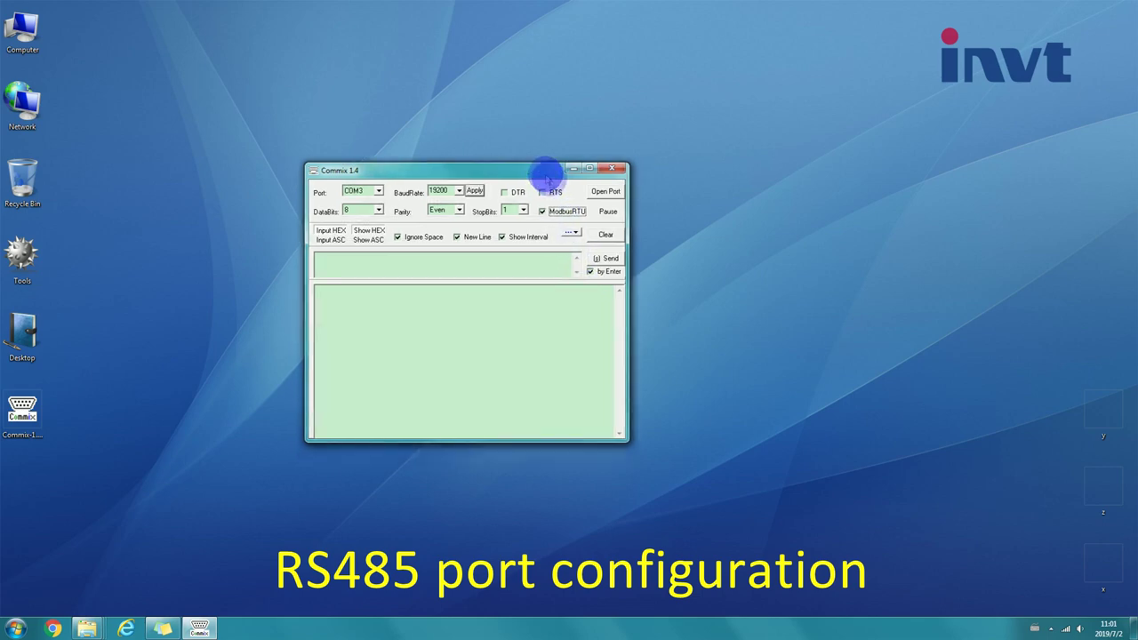
{"action": "left_click", "coordinate": [613, 193]}
{"action": "left_click", "coordinate": [508, 266]}
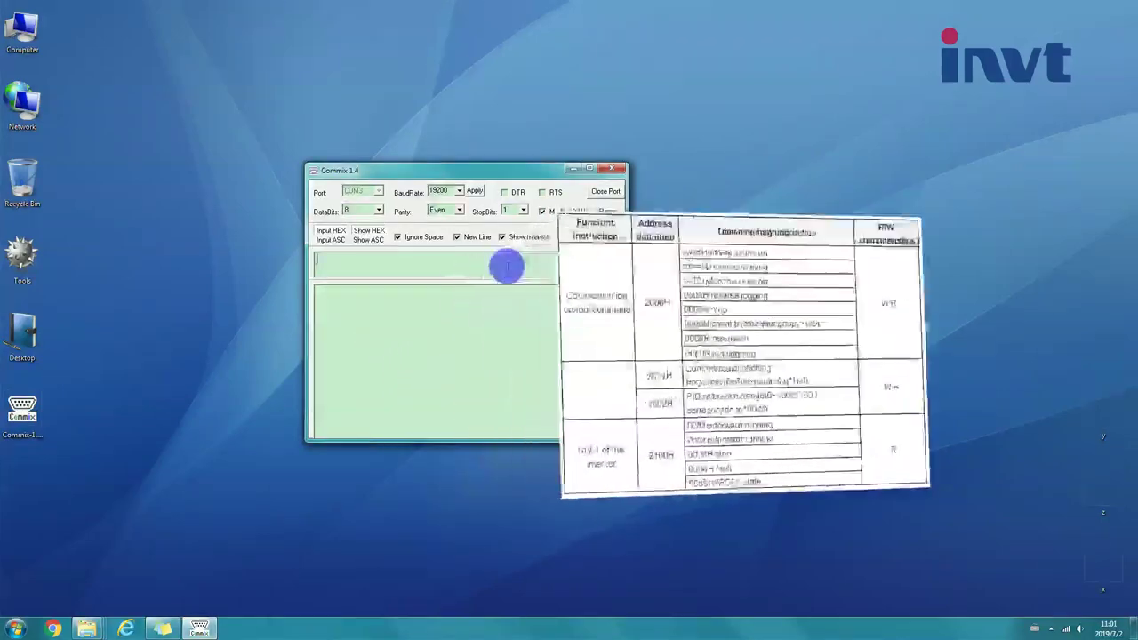
{"action": "type", "text": "01 03 21 00 00 01"}
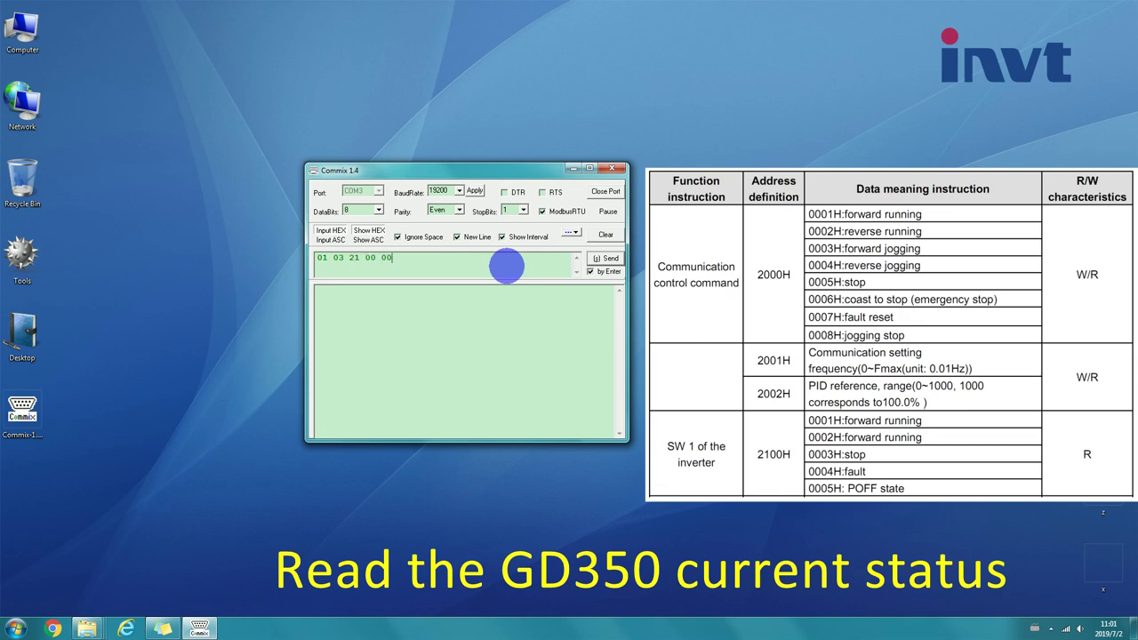
{"action": "left_click", "coordinate": [607, 259]}
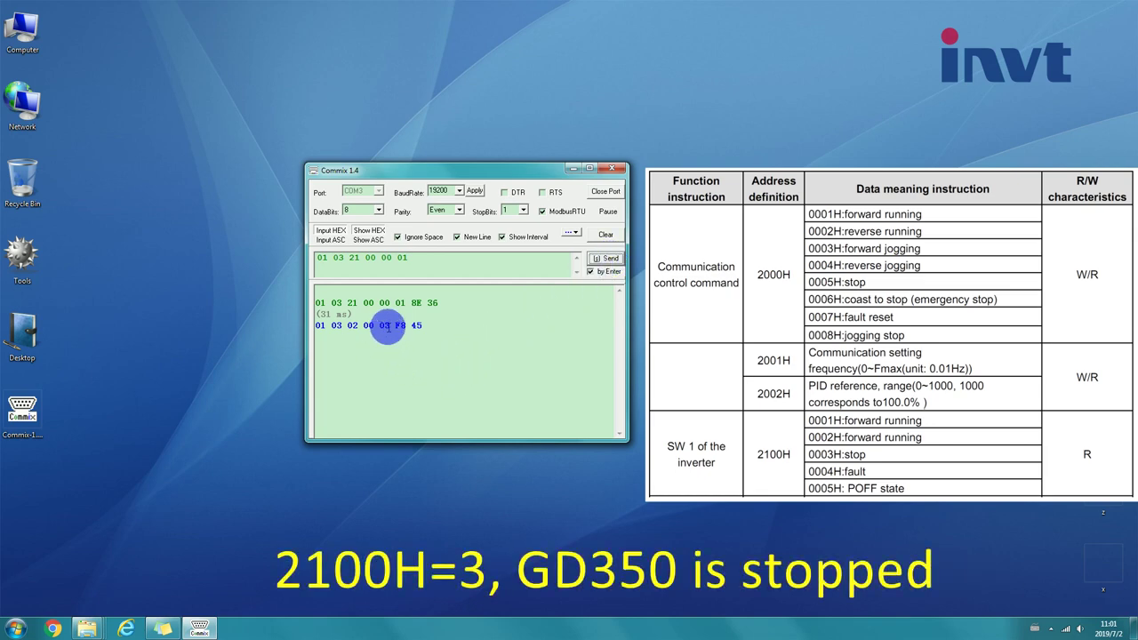
{"action": "left_click_drag", "start_coordinate": [391, 327], "coordinate": [362, 326]}
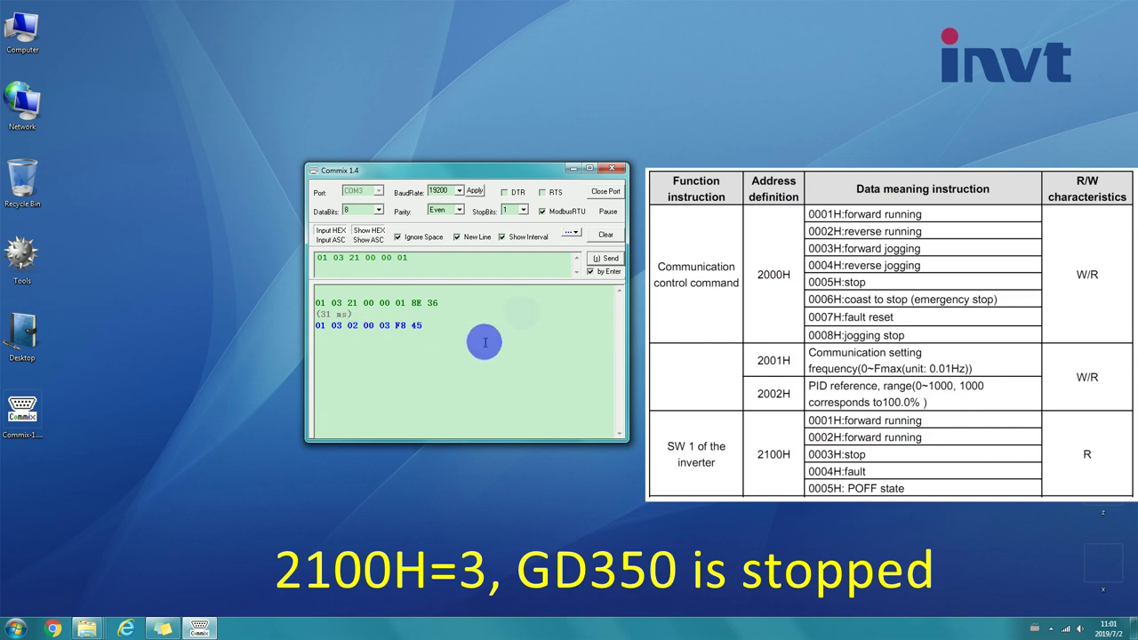
{"action": "left_click", "coordinate": [605, 236]}
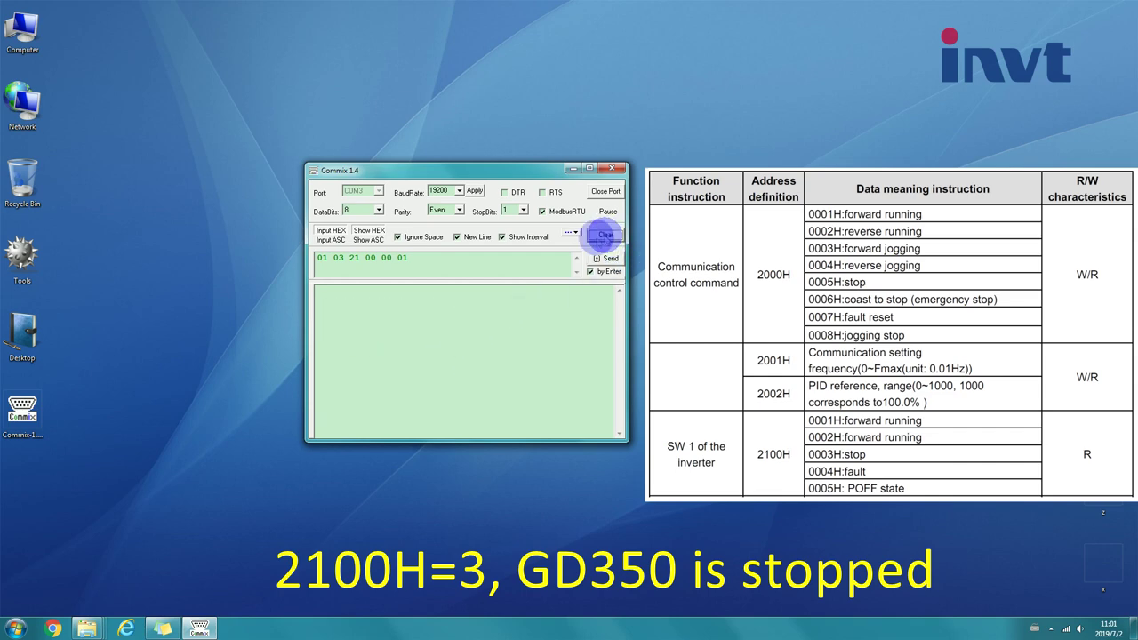
{"action": "left_click_drag", "start_coordinate": [509, 260], "coordinate": [303, 253]}
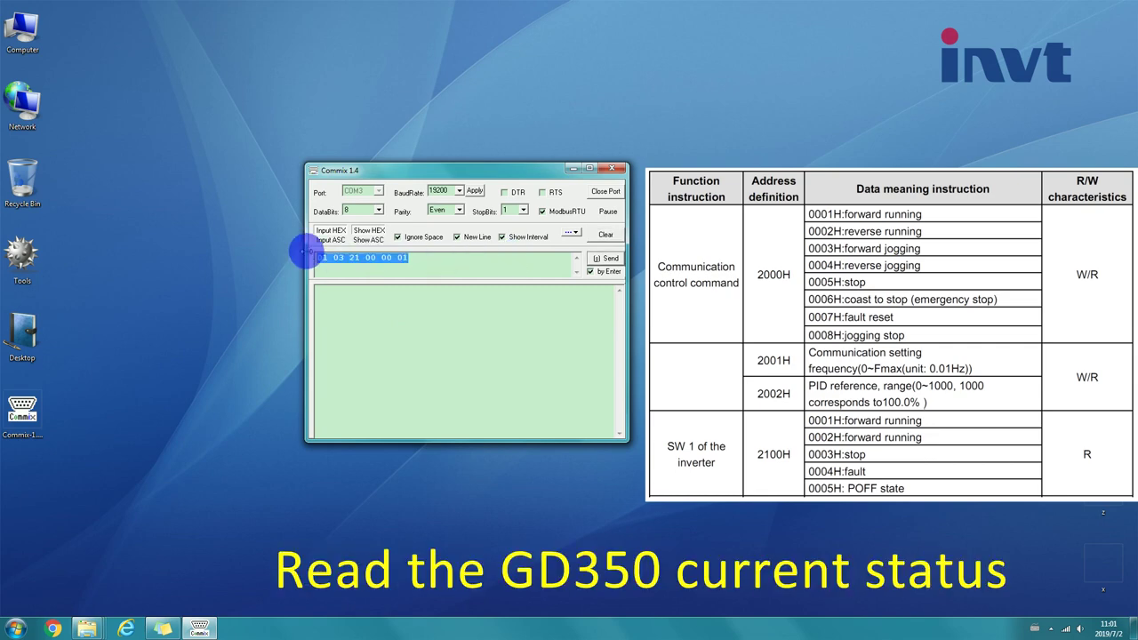
{"action": "key", "text": "BackSpace"}
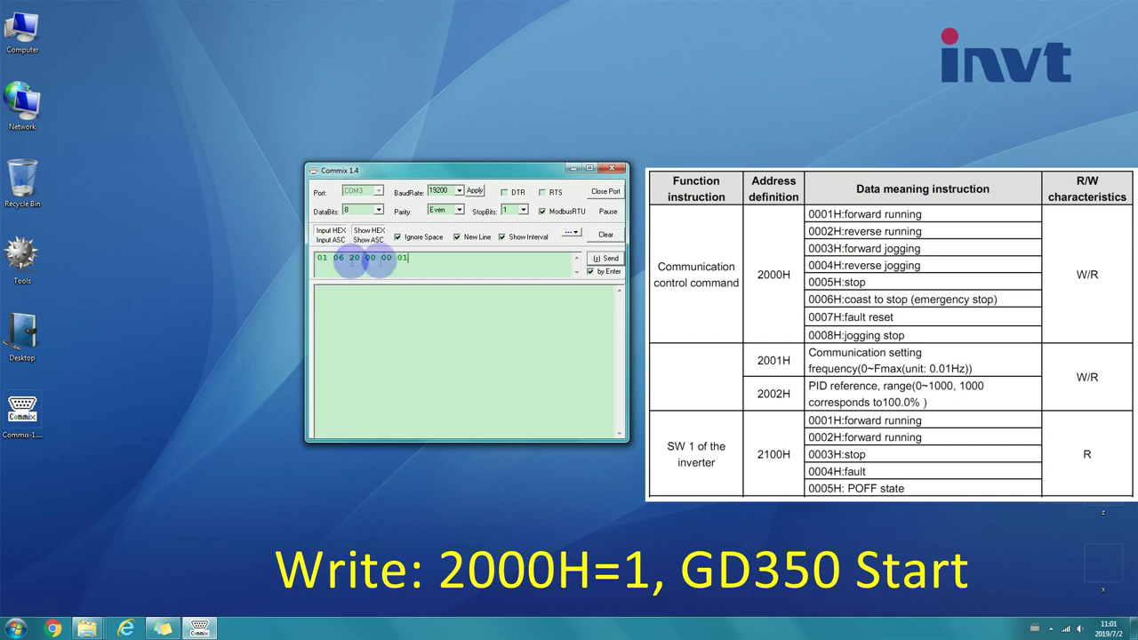
{"action": "left_click", "coordinate": [610, 260]}
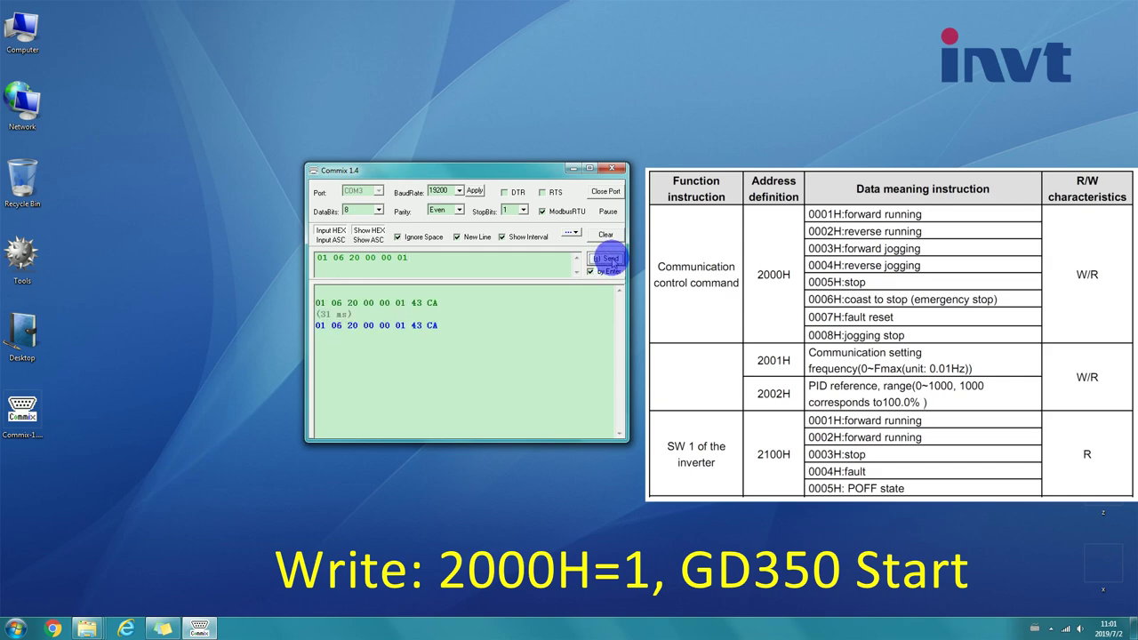
{"action": "left_click_drag", "start_coordinate": [521, 262], "coordinate": [291, 250]}
{"action": "key", "text": "Delete"}
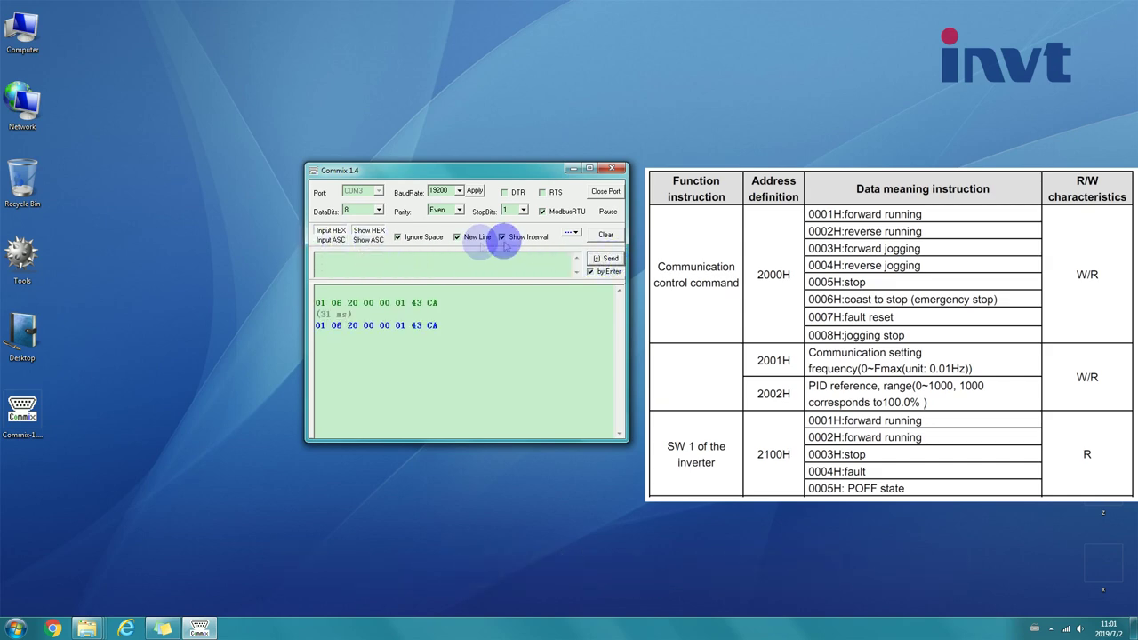
{"action": "left_click", "coordinate": [597, 235]}
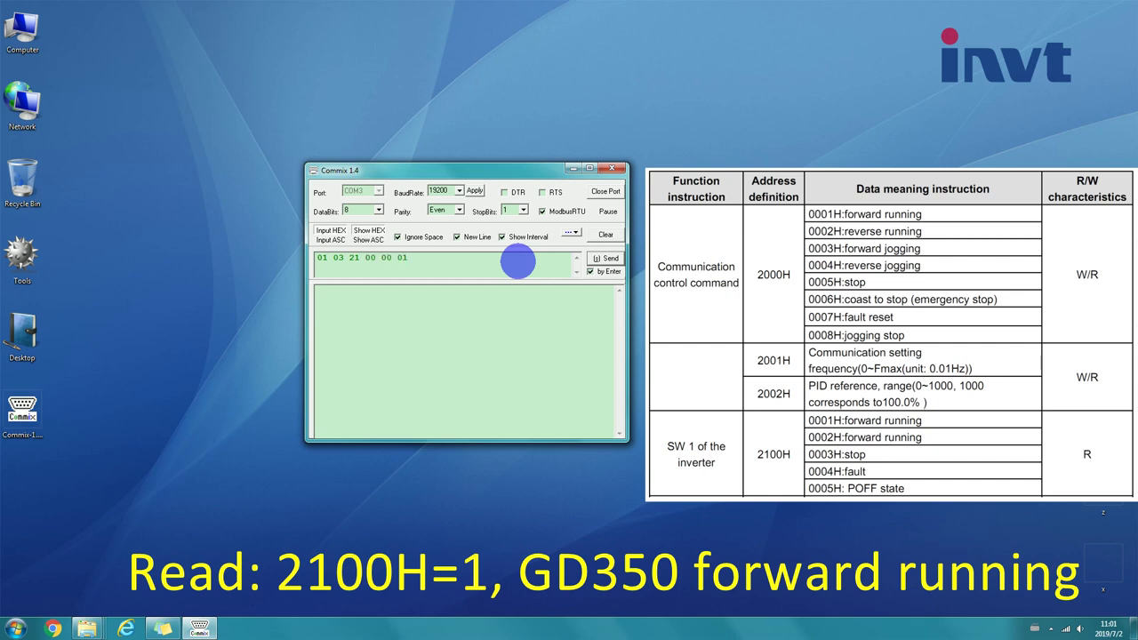
{"action": "left_click", "coordinate": [604, 258]}
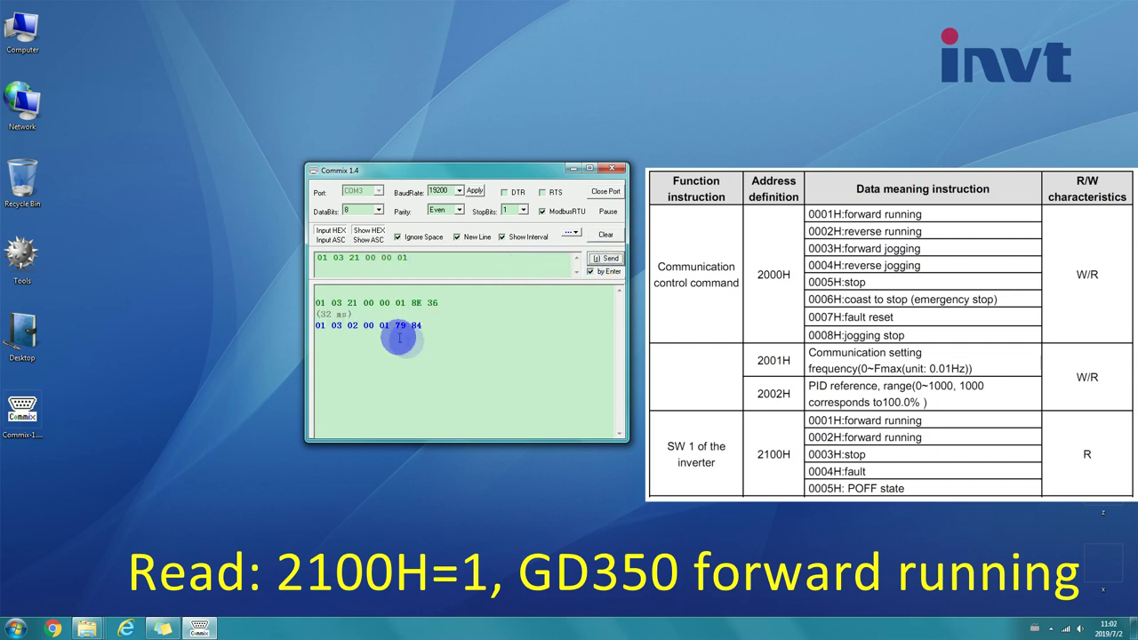
{"action": "double_click", "coordinate": [370, 325]}
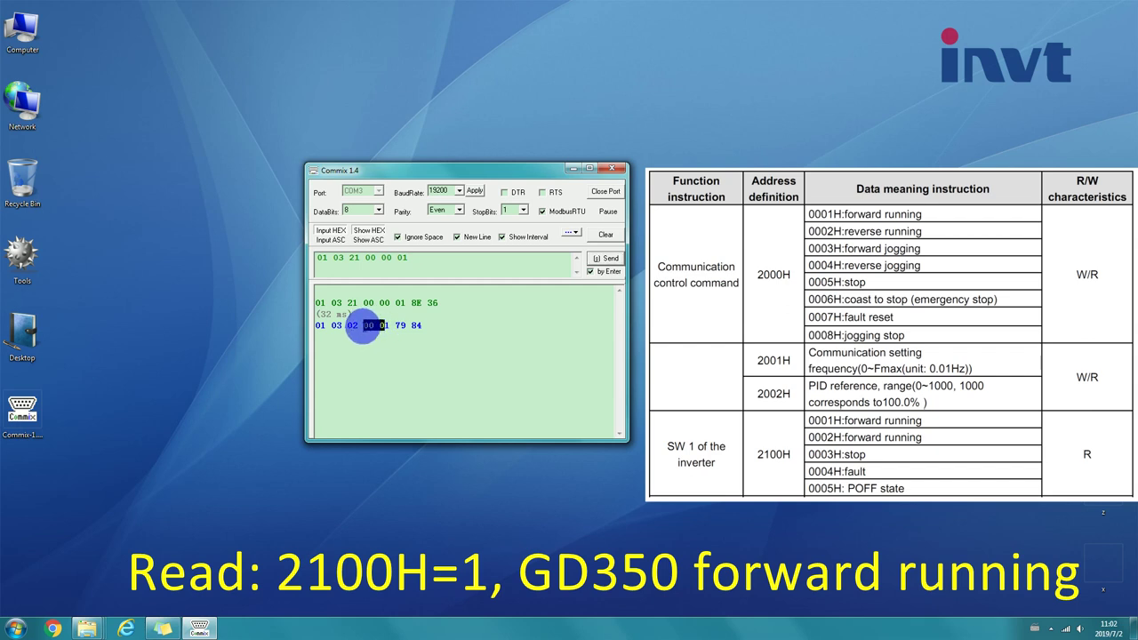
{"action": "left_click_drag", "start_coordinate": [364, 325], "coordinate": [377, 349]}
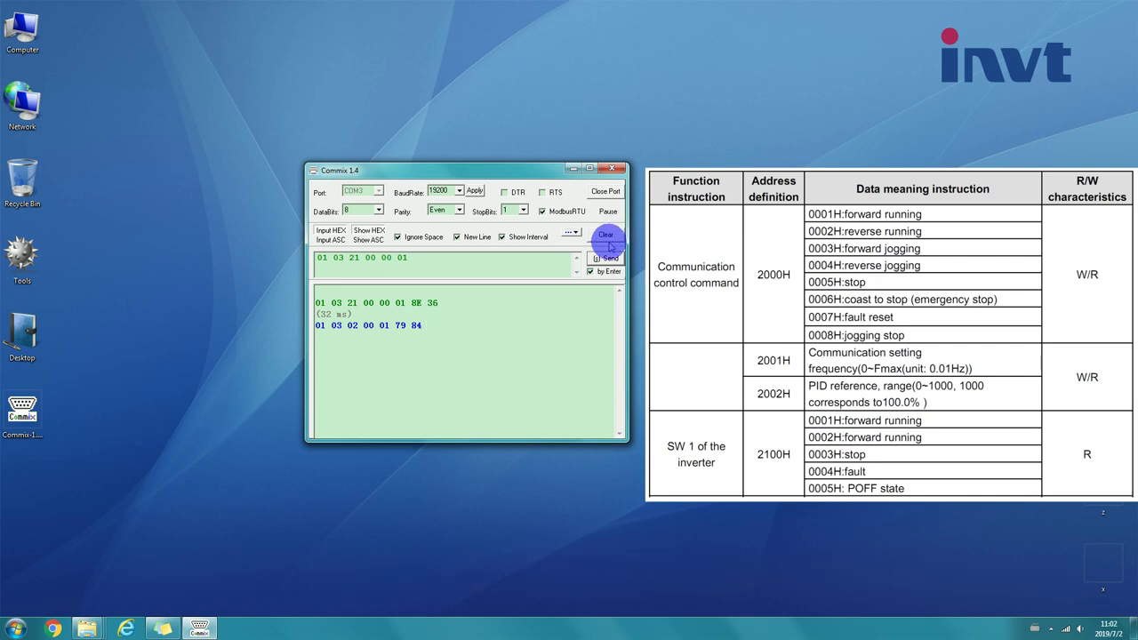
{"action": "left_click", "coordinate": [608, 237]}
{"action": "left_click_drag", "start_coordinate": [423, 265], "coordinate": [304, 264]}
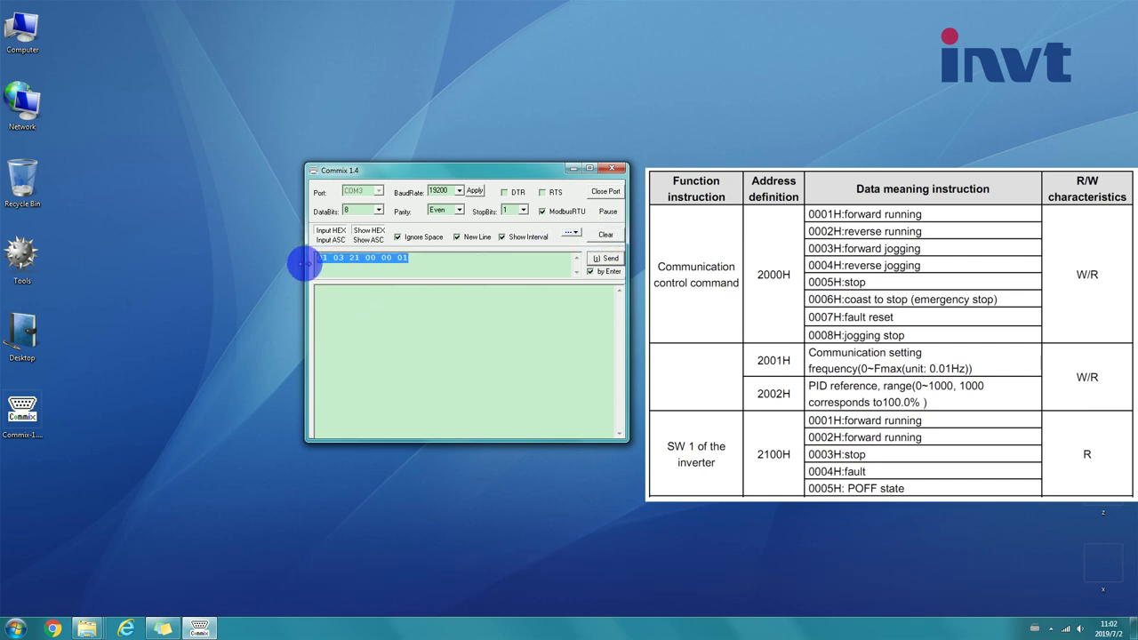
{"action": "key", "text": "BackSpace"}
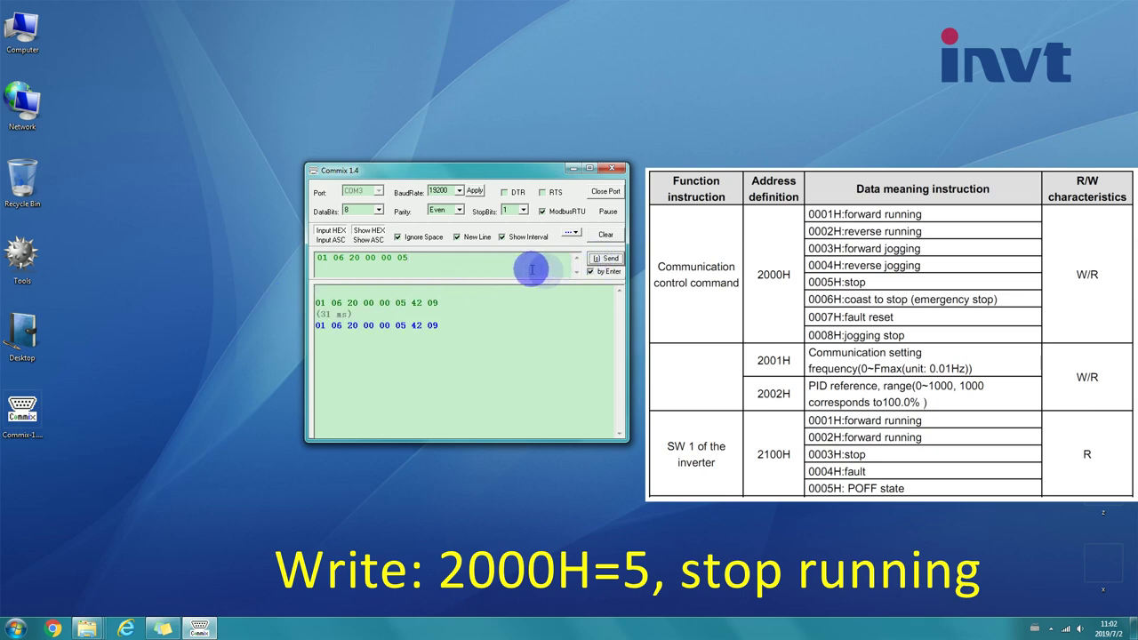
{"action": "left_click", "coordinate": [606, 235]}
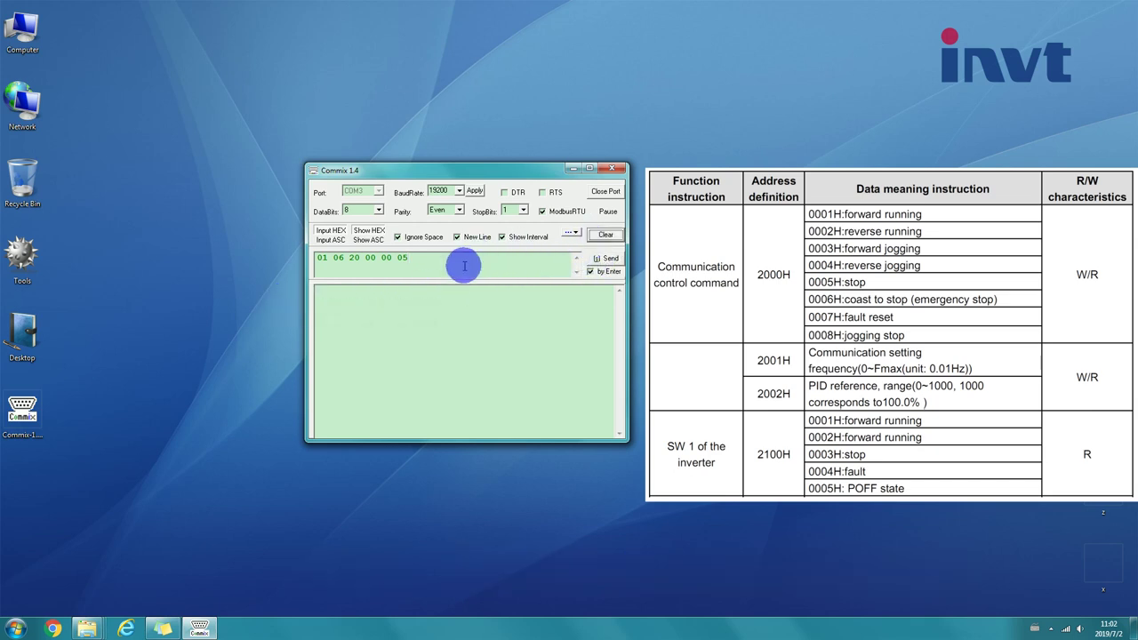
{"action": "left_click", "coordinate": [437, 261]}
{"action": "left_click_drag", "start_coordinate": [438, 262], "coordinate": [286, 250]}
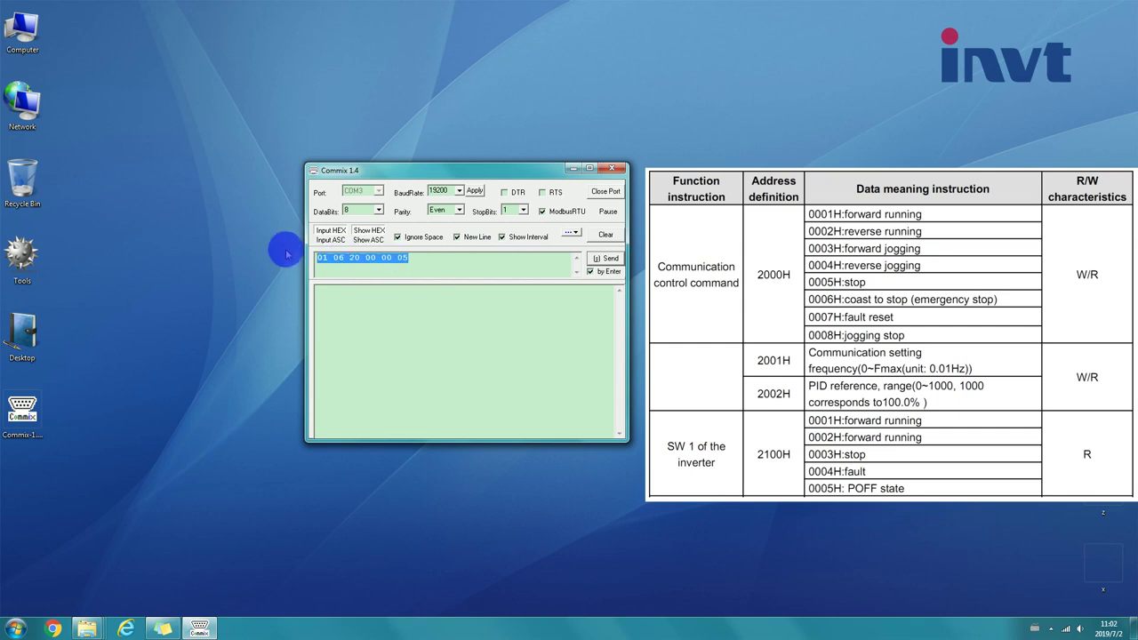
{"action": "type", "text": "1"}
{"action": "key", "text": "BackSpace"}
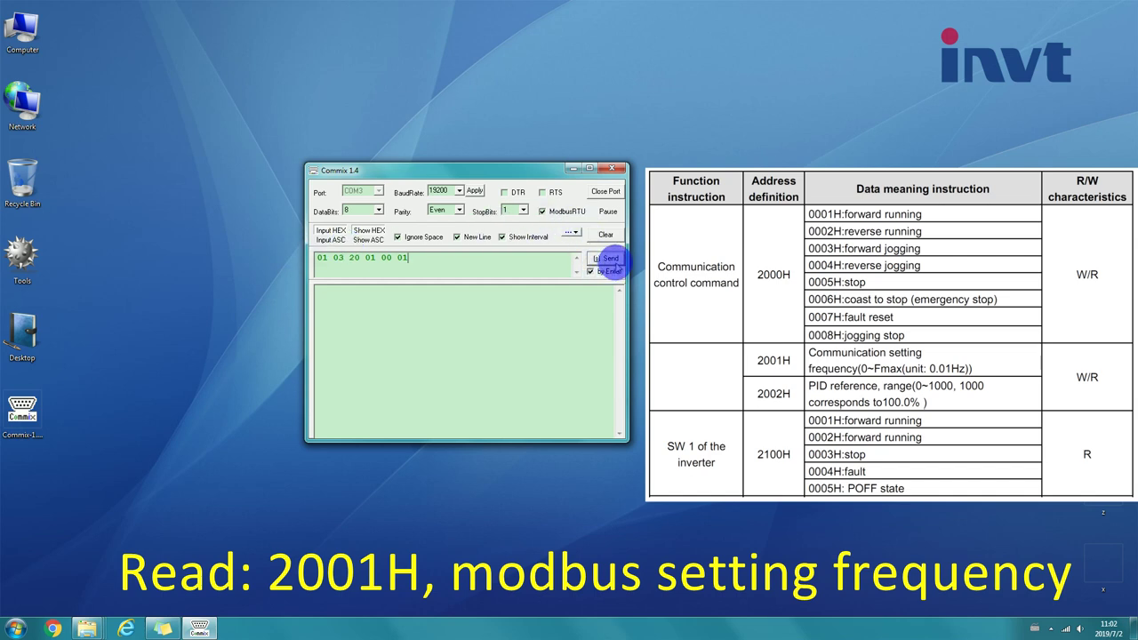
{"action": "left_click", "coordinate": [608, 259]}
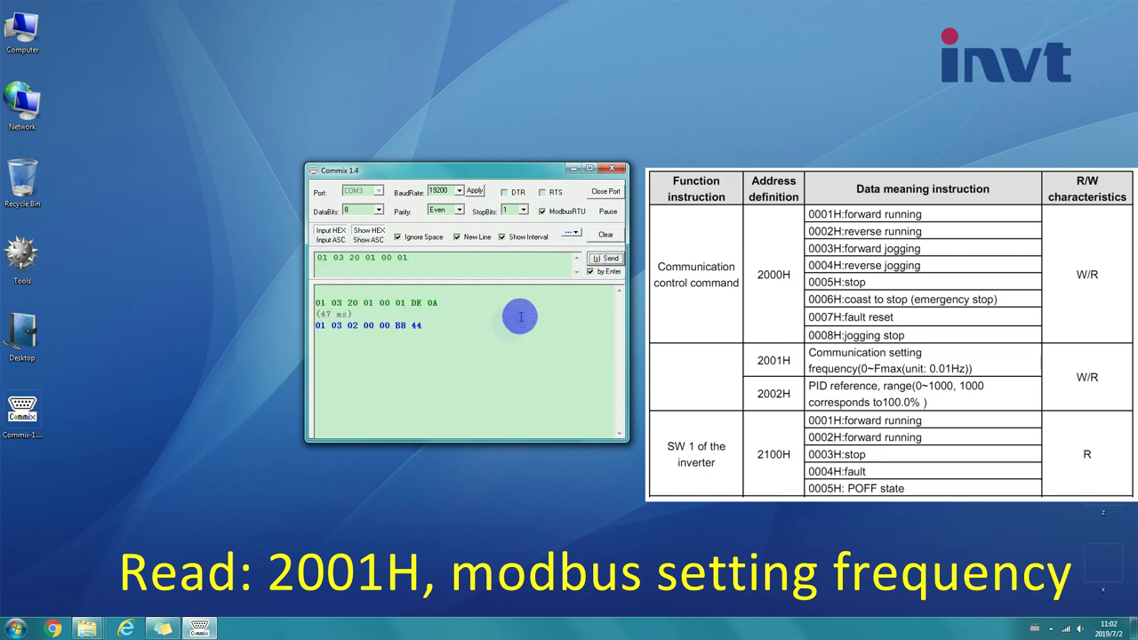
{"action": "left_click_drag", "start_coordinate": [363, 326], "coordinate": [382, 325]}
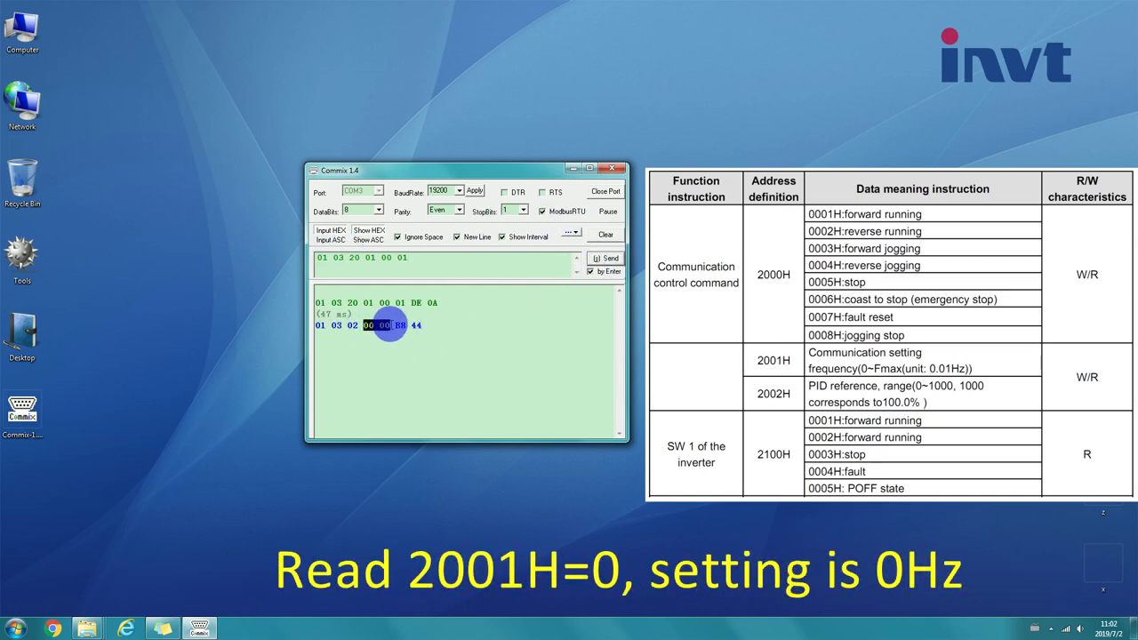
- Clear the message log and replace the frame with 01 06 20 01, the start of a write to 2001H
{"action": "left_click", "coordinate": [607, 237]}
{"action": "key", "text": "BackSpace"}
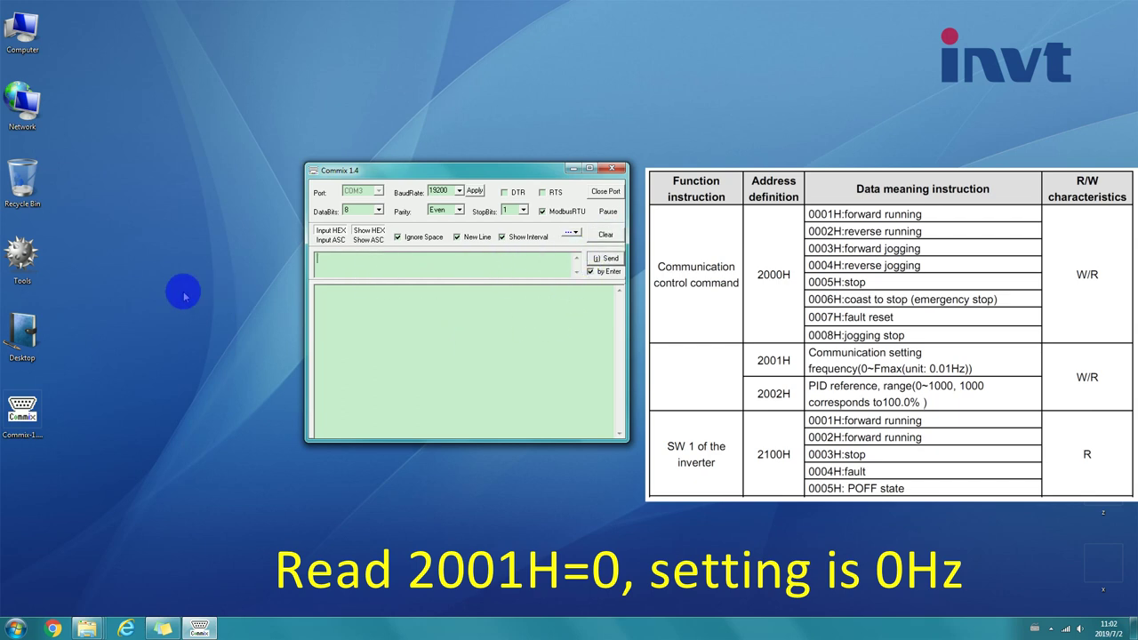
{"action": "type", "text": "01 06 20 01"}
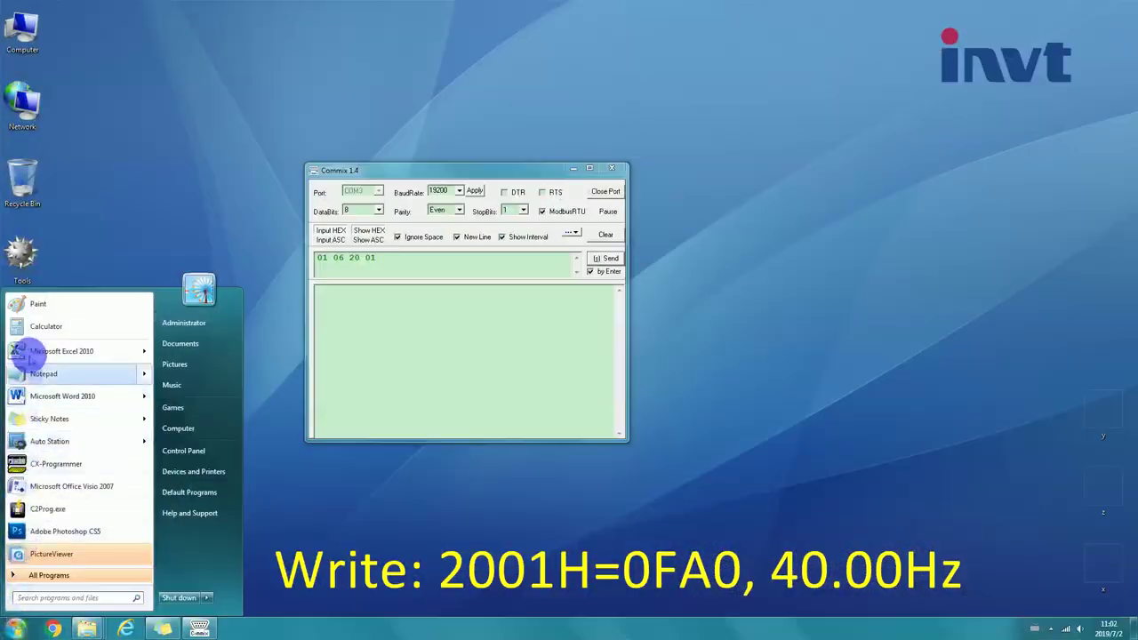
- Open Calculator in Programmer mode and convert decimal 4000 to hexadecimal for the 40.00 Hz setting
{"action": "left_click_drag", "start_coordinate": [348, 247], "coordinate": [769, 233]}
{"action": "left_click", "coordinate": [635, 248]}
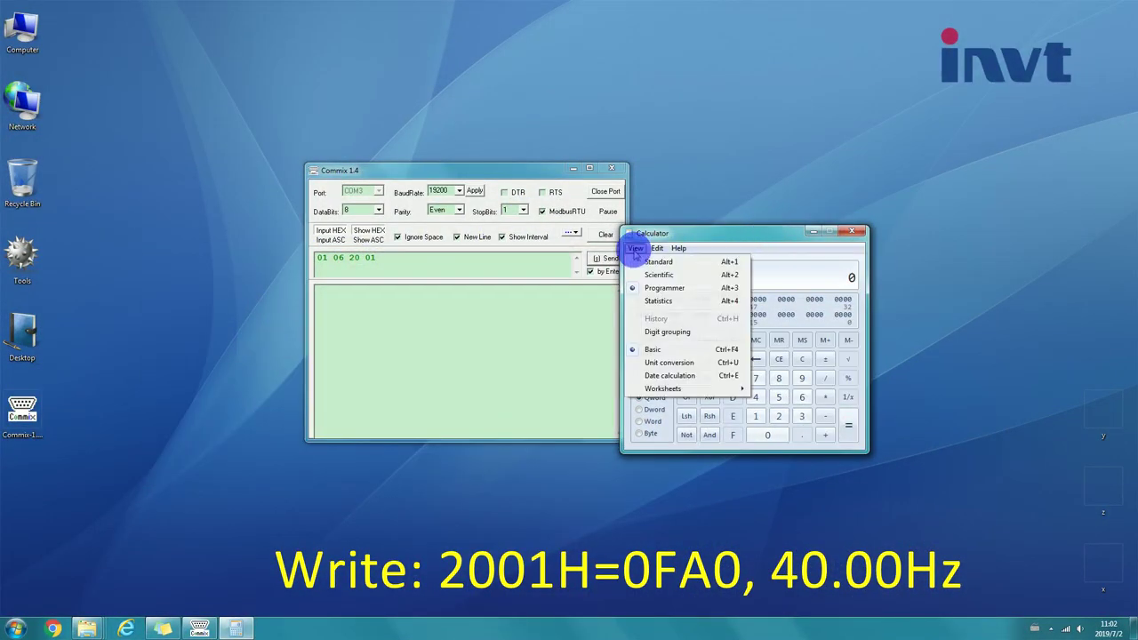
{"action": "left_click", "coordinate": [683, 286]}
{"action": "left_click", "coordinate": [763, 398]}
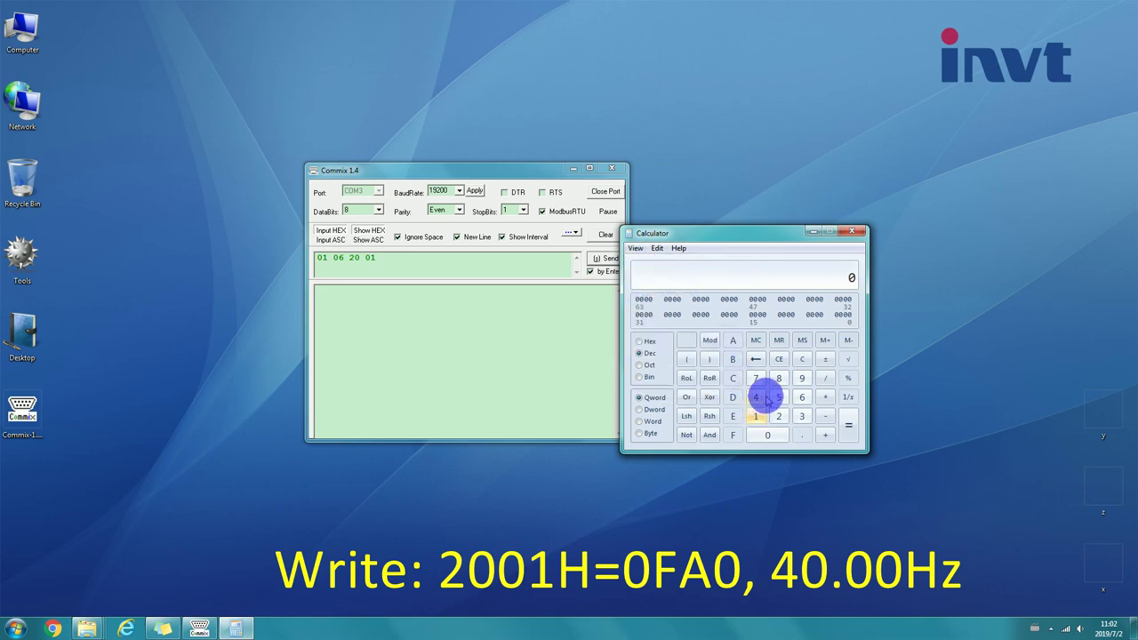
{"action": "left_click", "coordinate": [767, 435]}
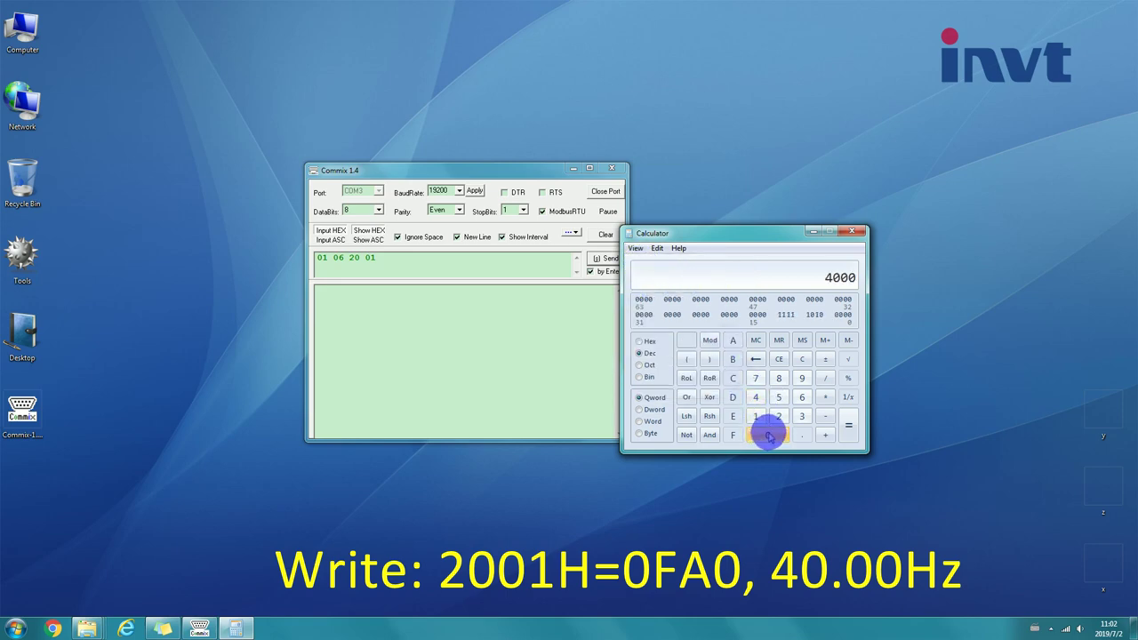
{"action": "left_click", "coordinate": [641, 342]}
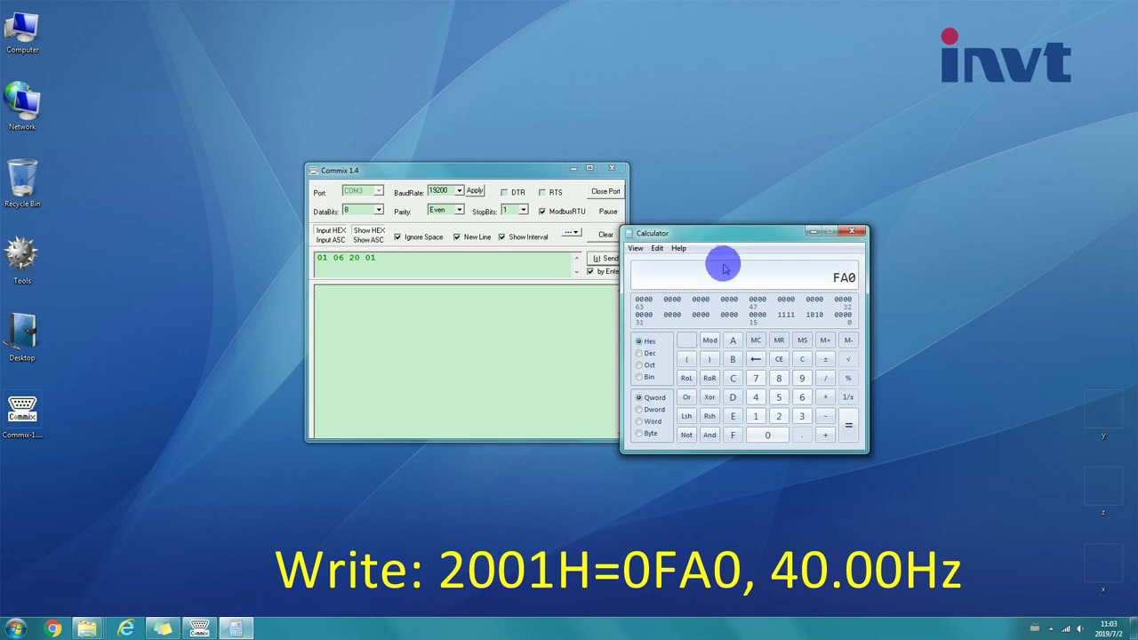
- Move Calculator clear of the Commix window, complete the frame with 0F A0, and send it to write 40.00 Hz to 2001H
{"action": "left_click_drag", "start_coordinate": [729, 235], "coordinate": [769, 227]}
{"action": "left_click", "coordinate": [460, 257]}
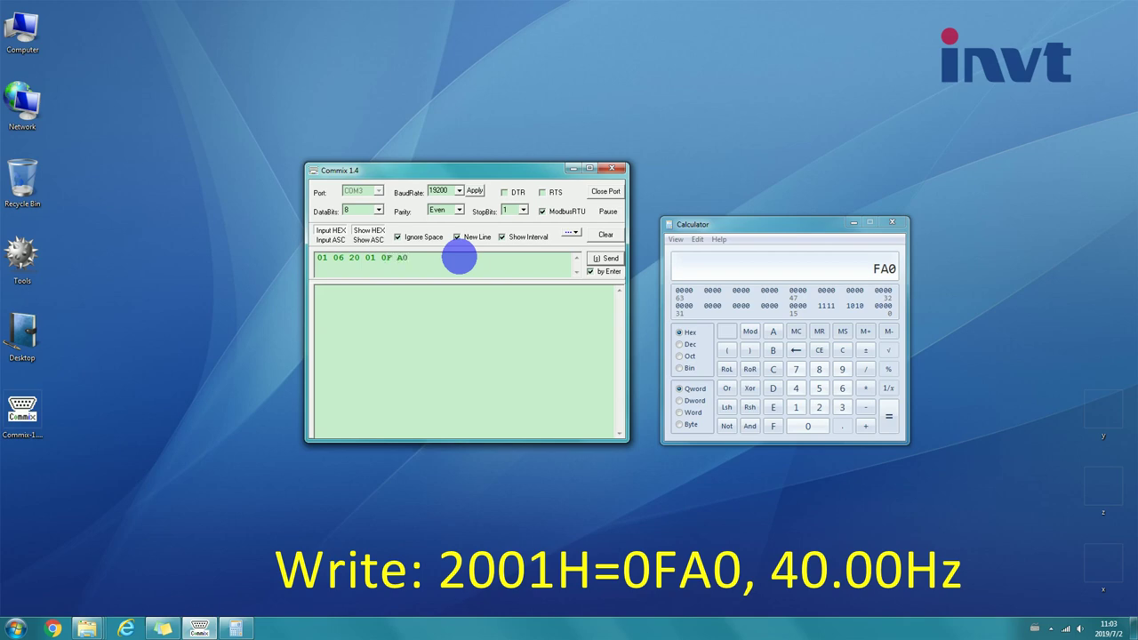
{"action": "left_click", "coordinate": [604, 257]}
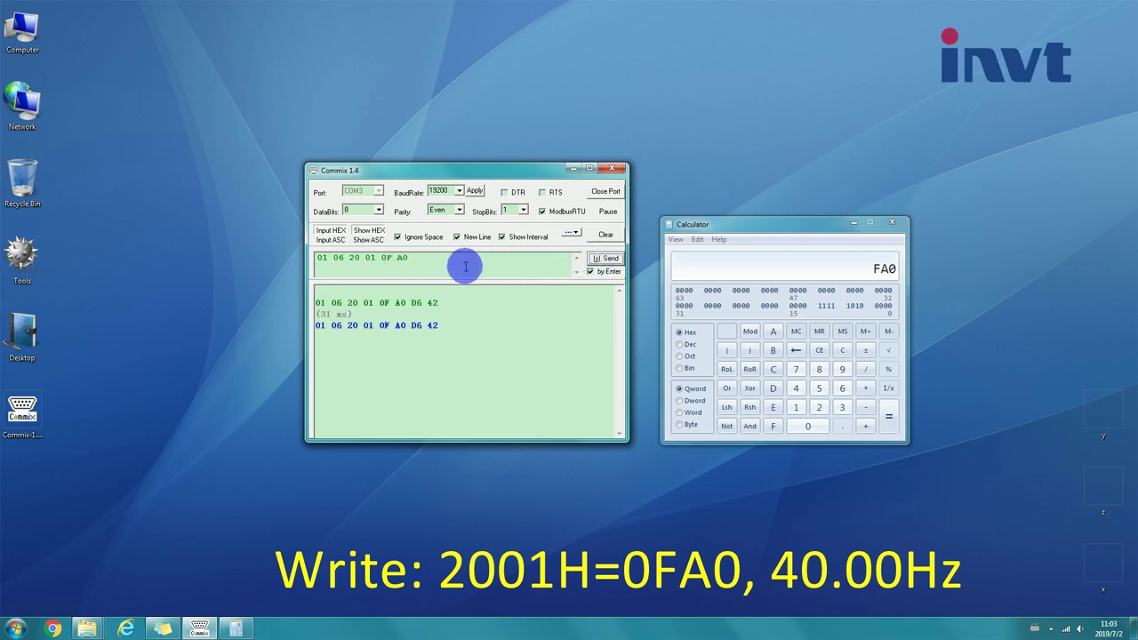
{"action": "left_click_drag", "start_coordinate": [465, 267], "coordinate": [257, 272]}
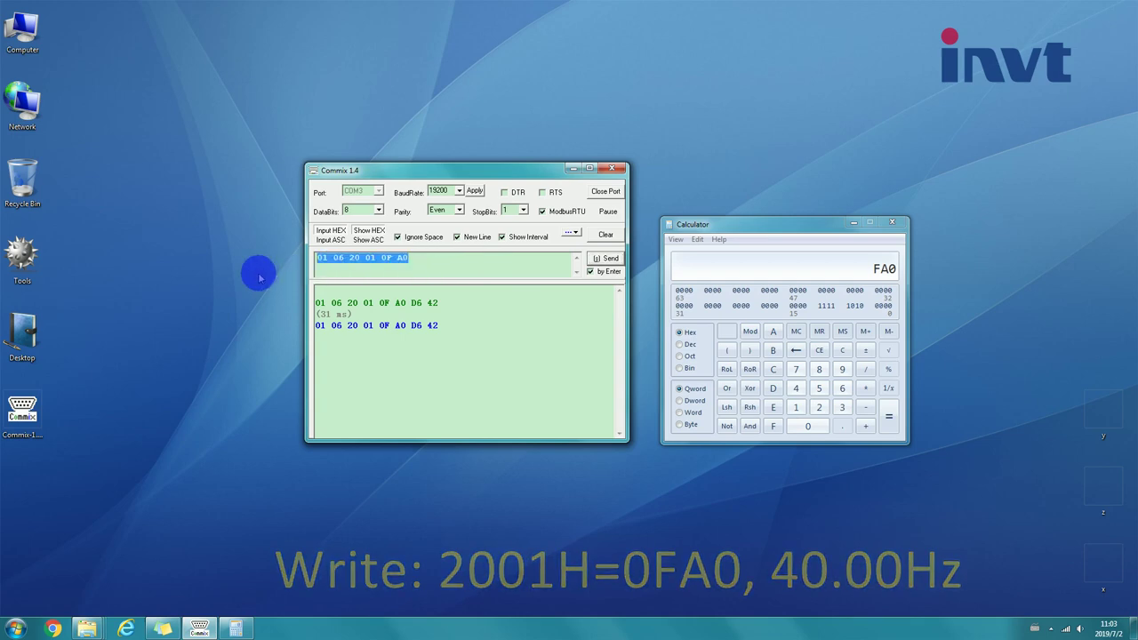
{"action": "left_click", "coordinate": [604, 233]}
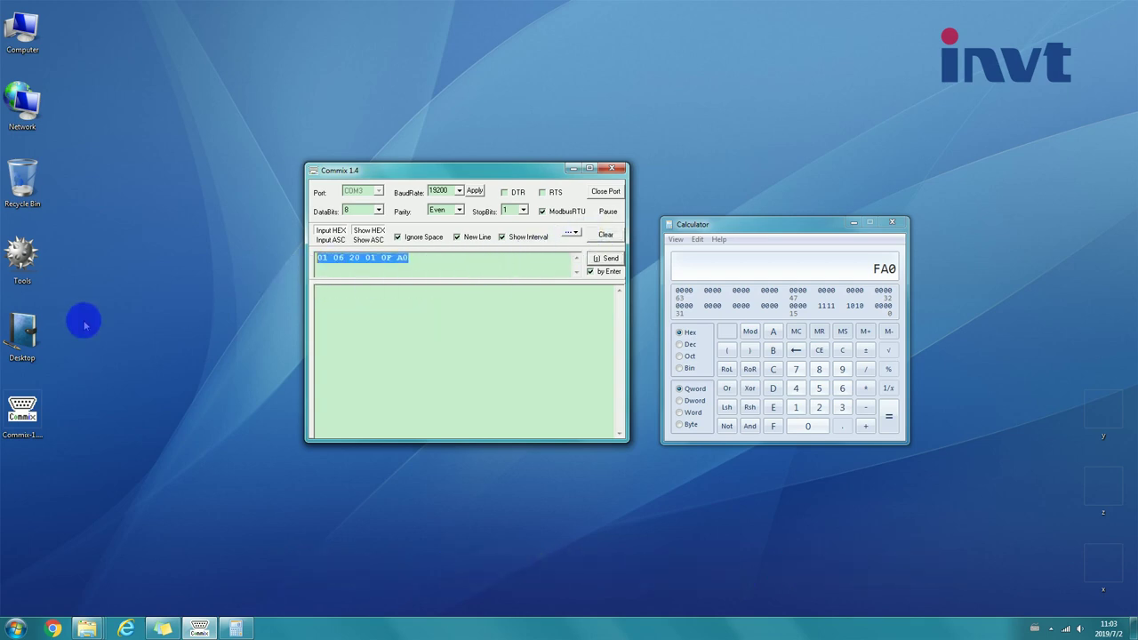
{"action": "type", "text": "0"}
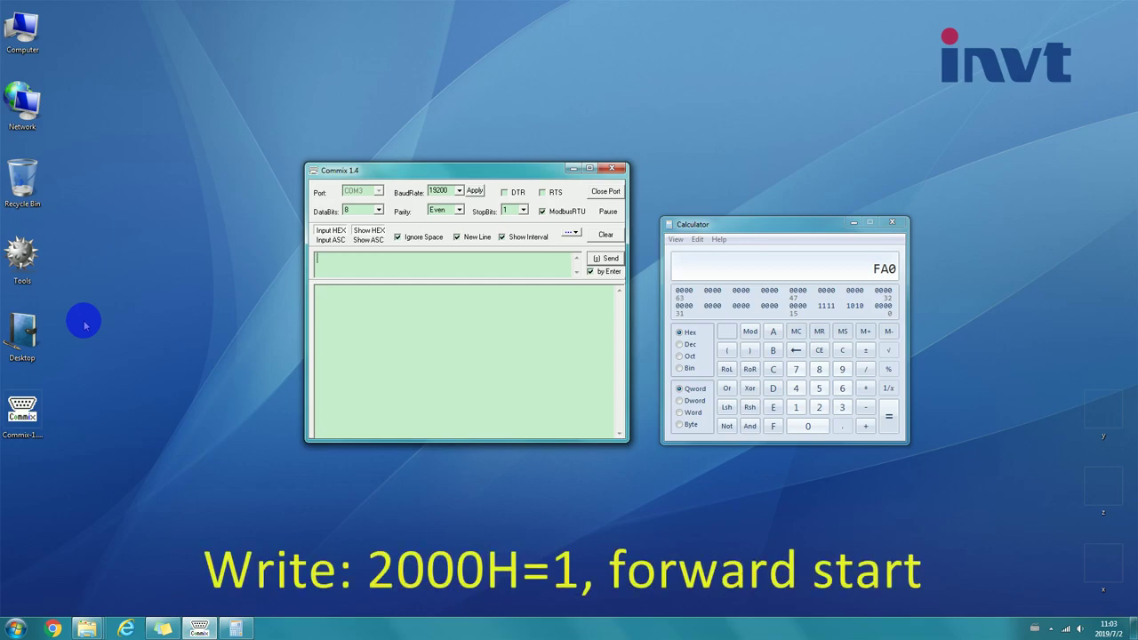
{"action": "type", "text": "1 0"}
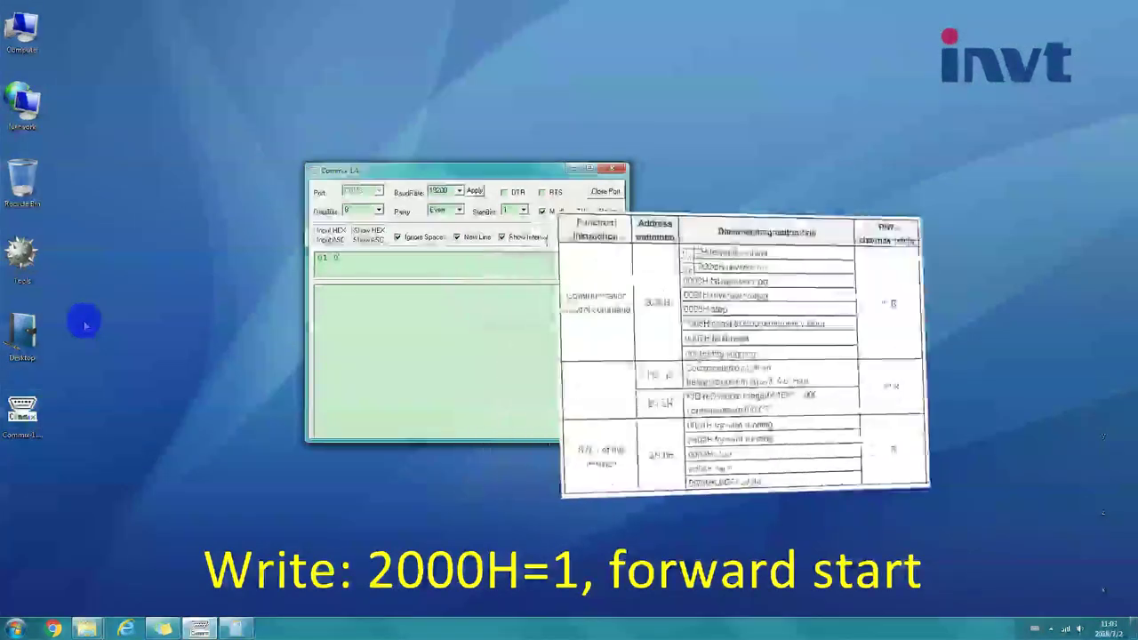
{"action": "type", "text": "6 20 00 00 01"}
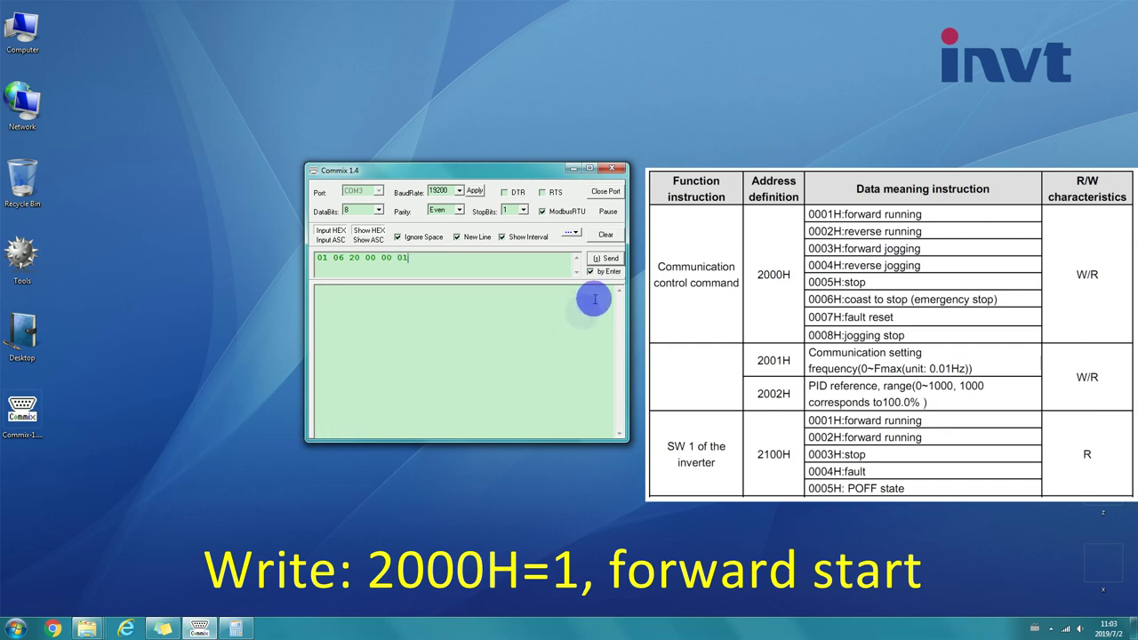
{"action": "left_click", "coordinate": [608, 259]}
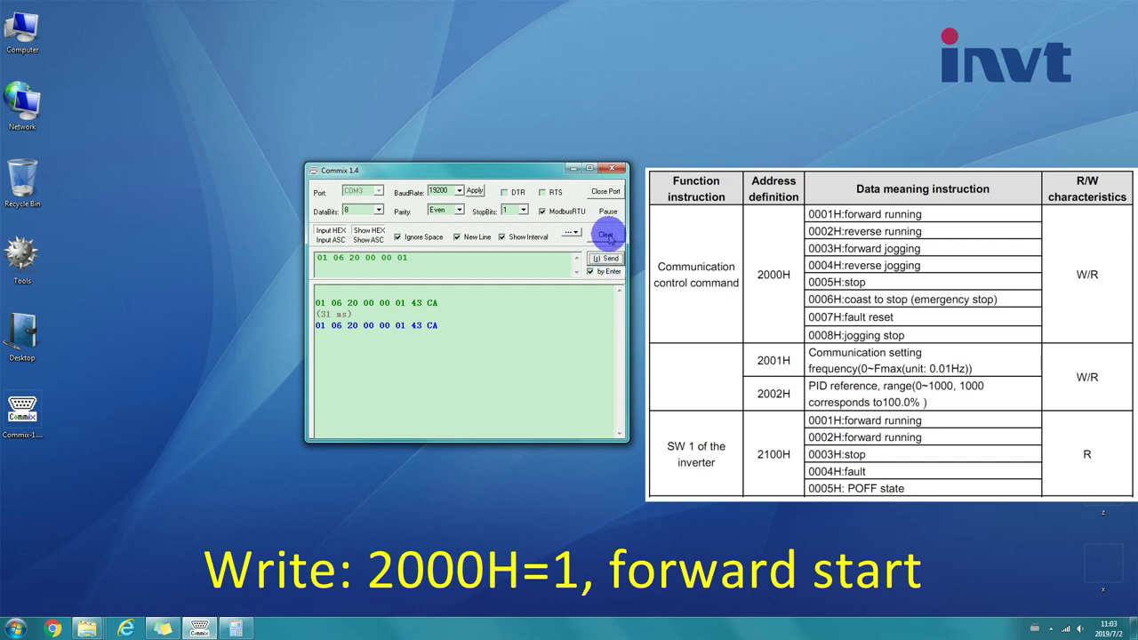
{"action": "left_click", "coordinate": [608, 236]}
{"action": "left_click_drag", "start_coordinate": [465, 266], "coordinate": [251, 284]}
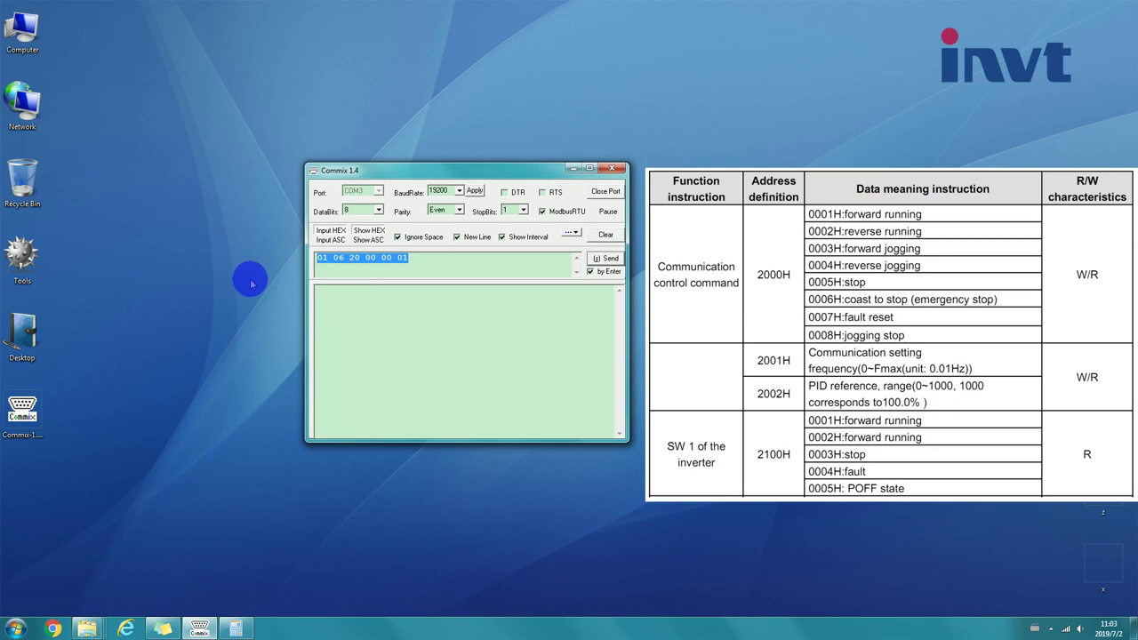
{"action": "type", "text": "01 03 "}
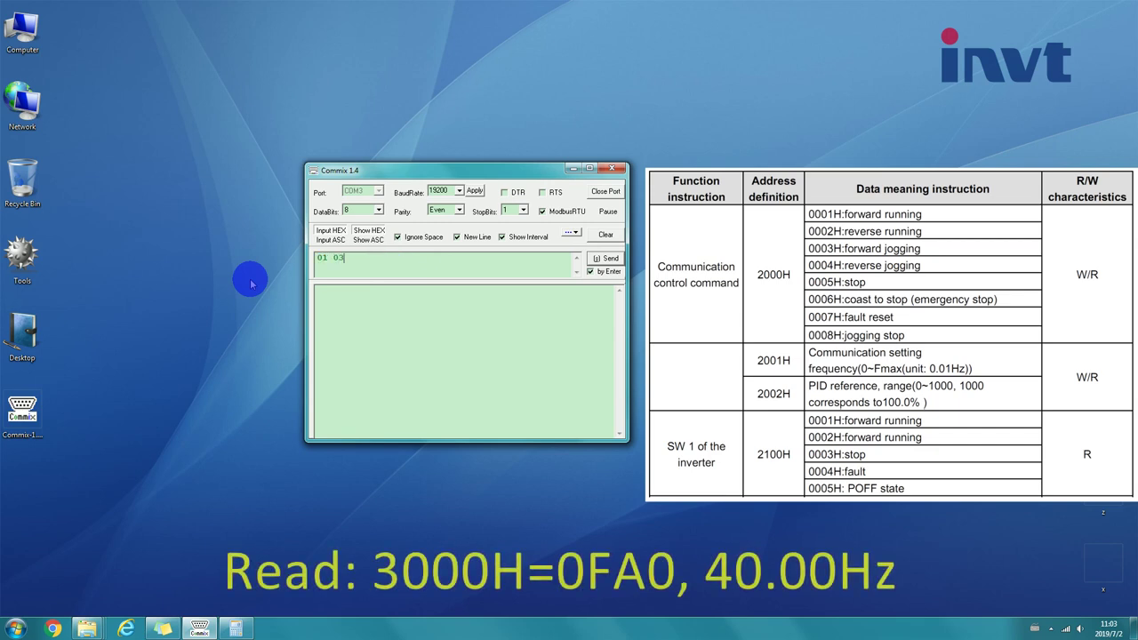
{"action": "type", "text": "30 "}
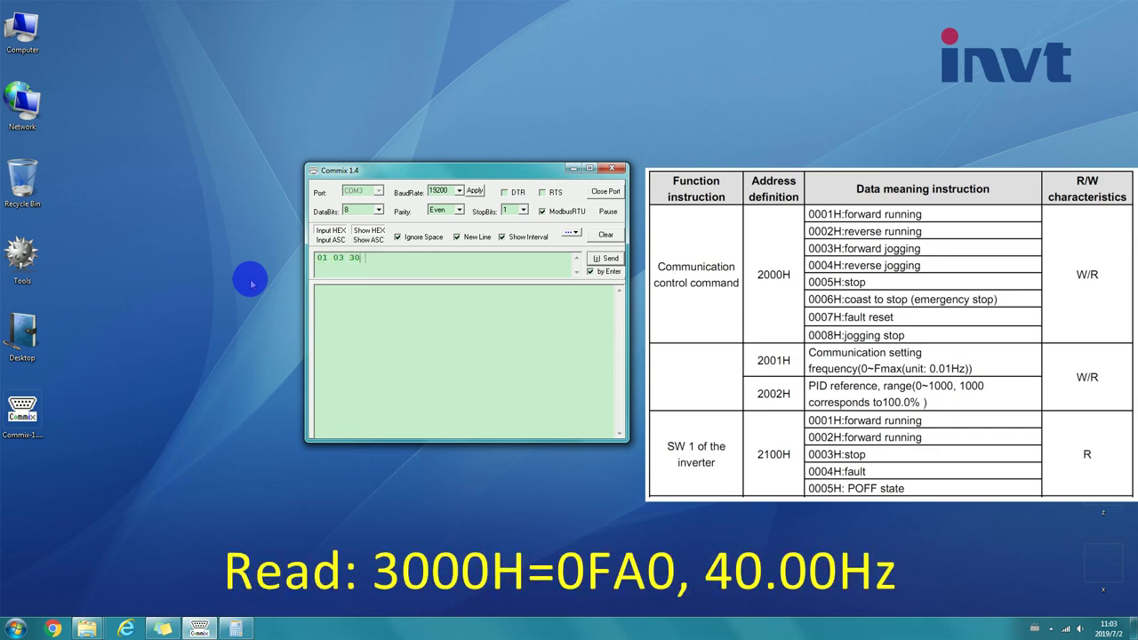
{"action": "type", "text": "00 00 01"}
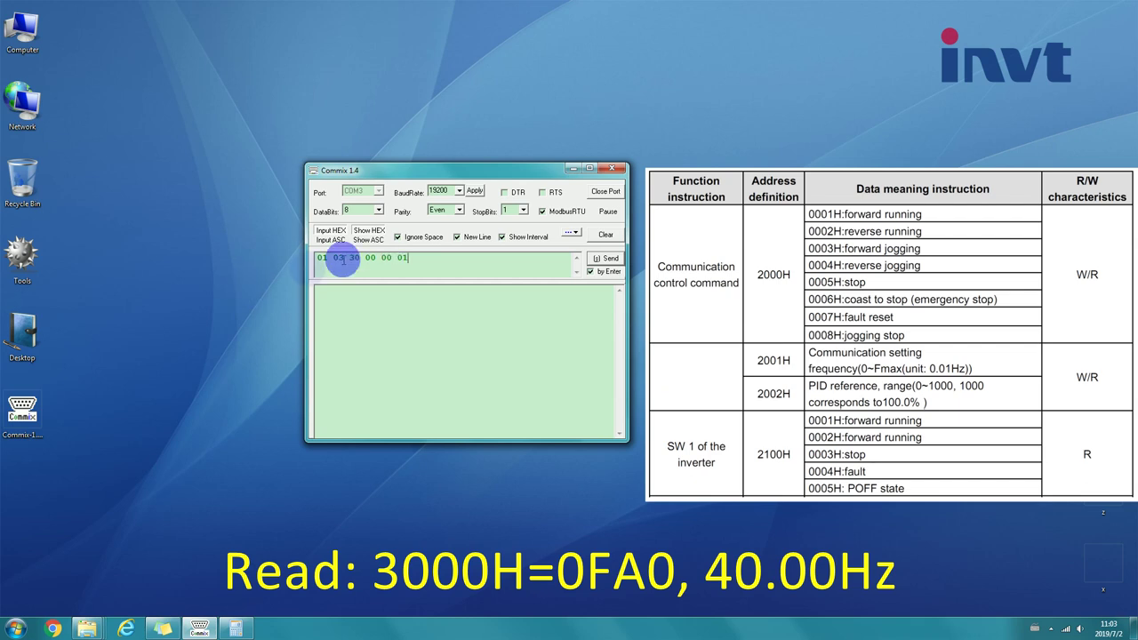
{"action": "left_click", "coordinate": [604, 258]}
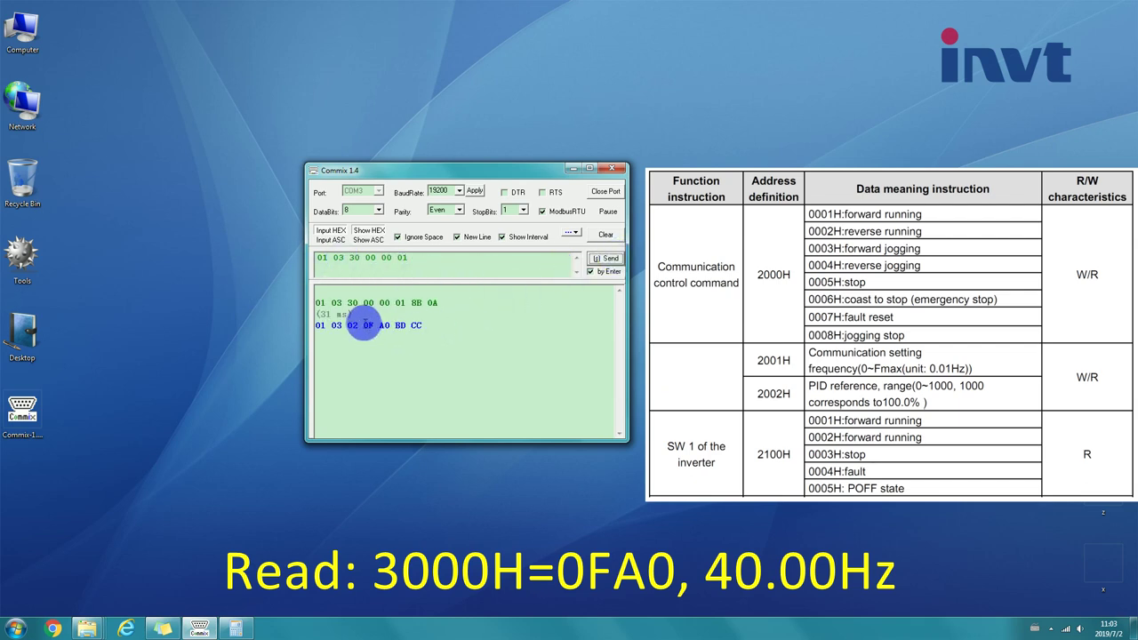
{"action": "left_click_drag", "start_coordinate": [362, 325], "coordinate": [390, 324]}
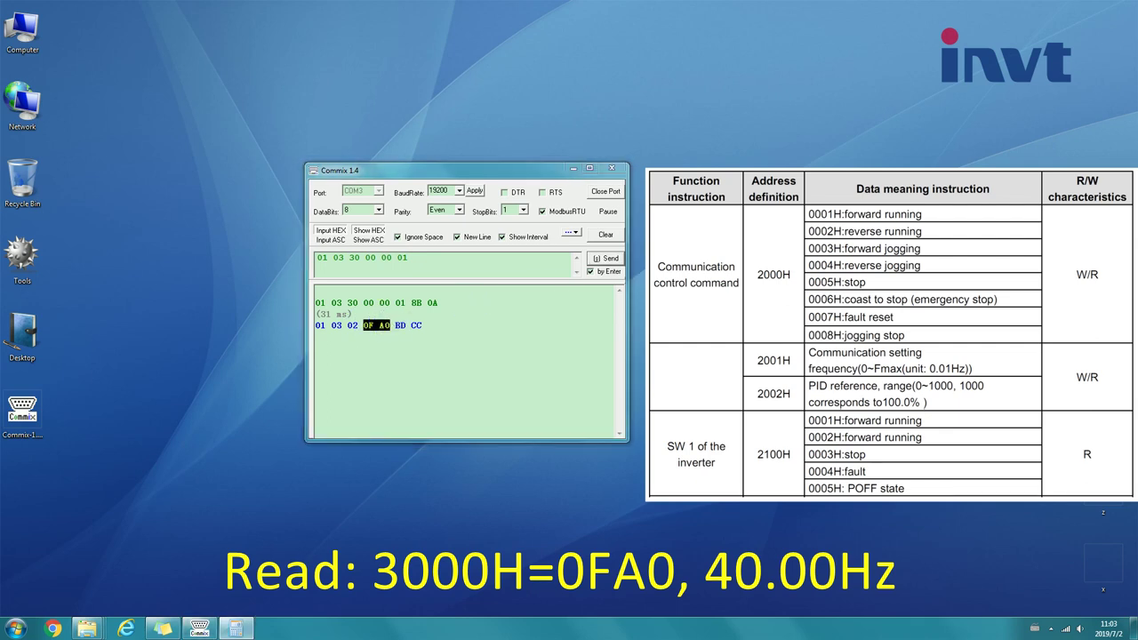
{"action": "left_click", "coordinate": [605, 235]}
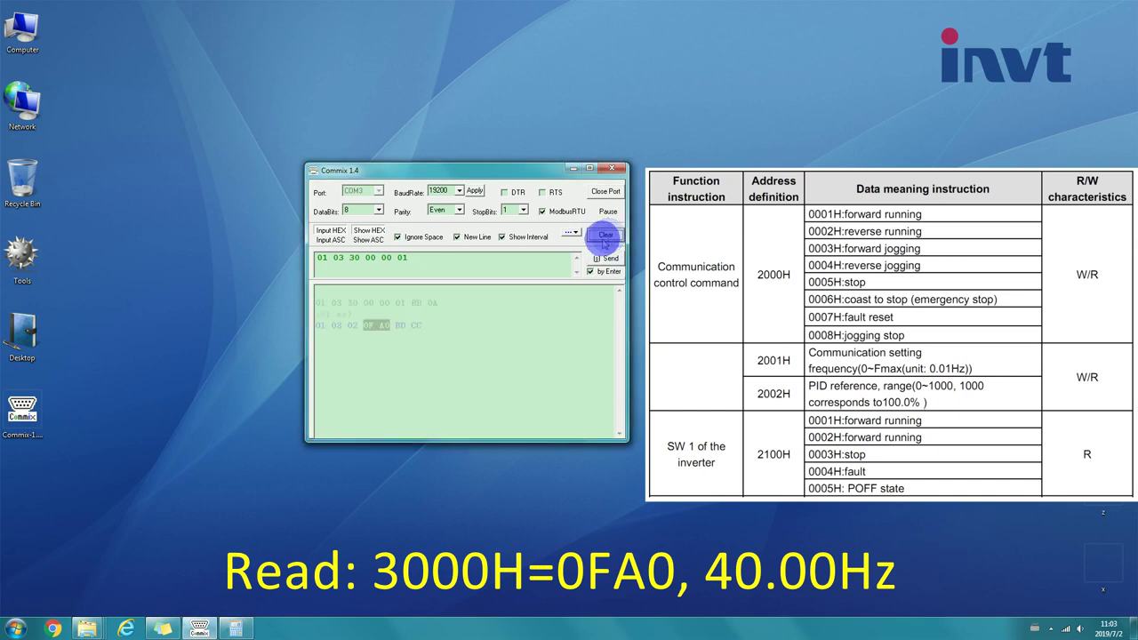
{"action": "left_click_drag", "start_coordinate": [521, 271], "coordinate": [190, 279]}
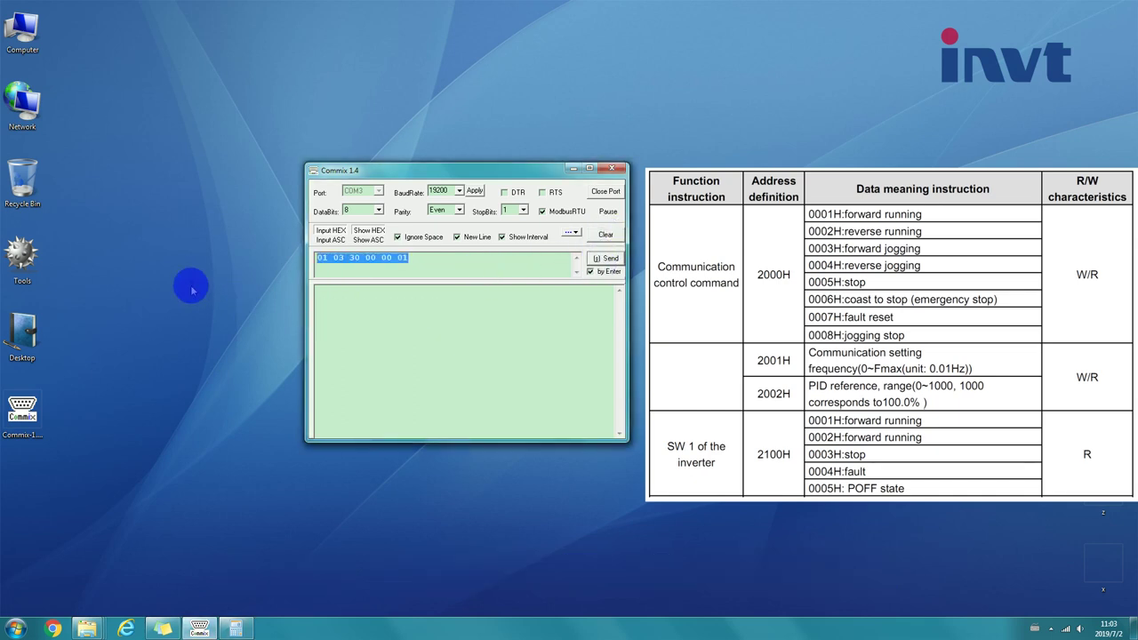
{"action": "key", "text": "Delete"}
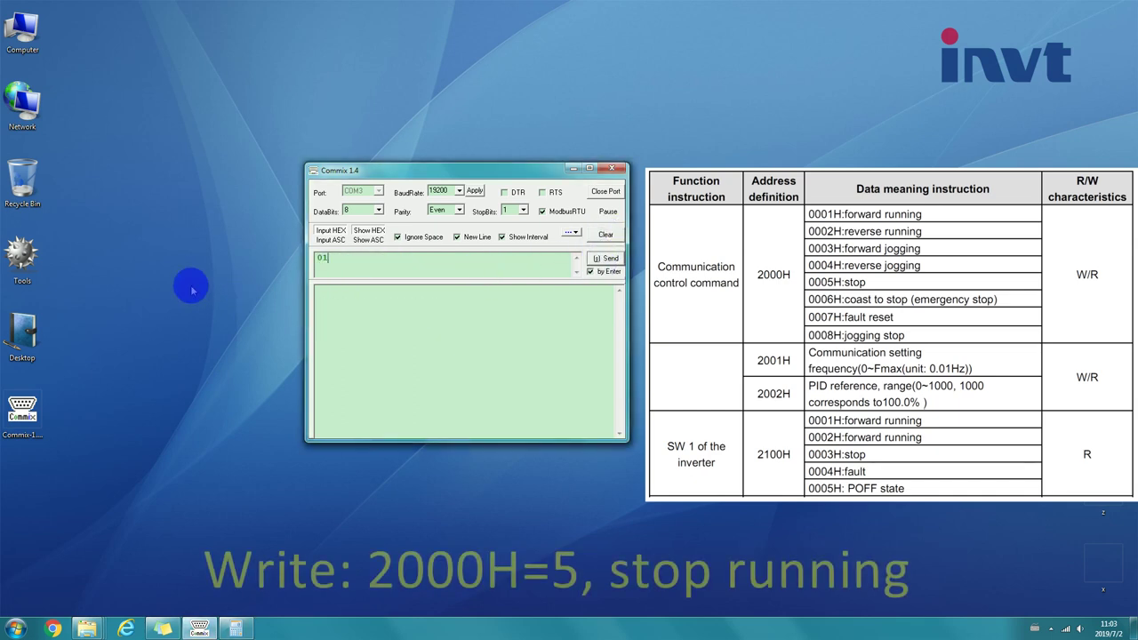
{"action": "type", "text": "01 06 20 0"}
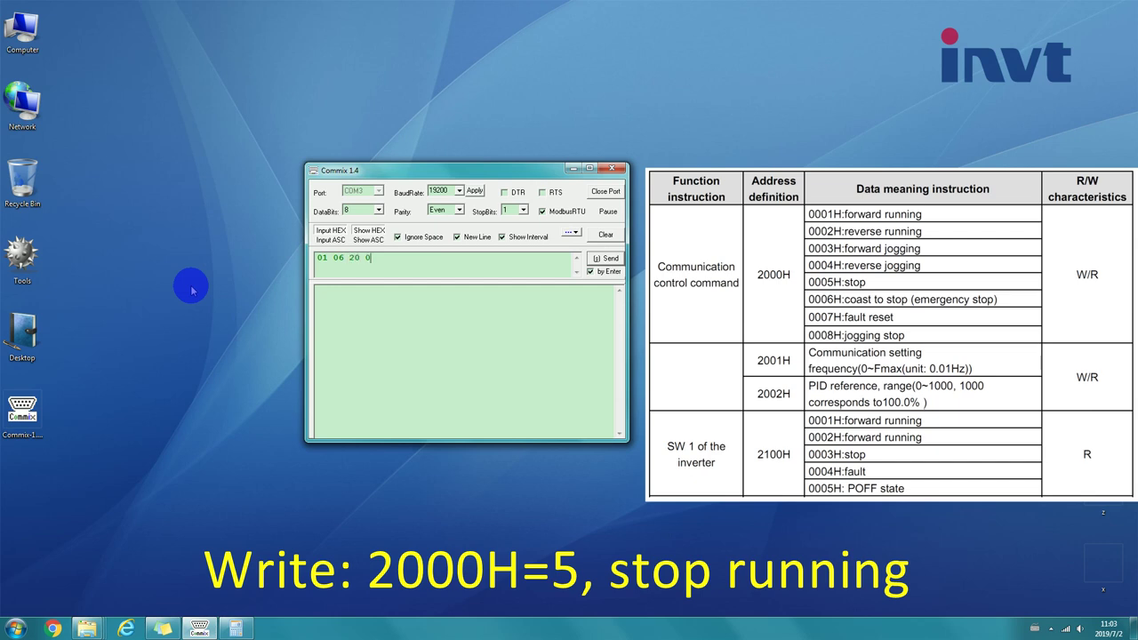
{"action": "type", "text": "0 00 05"}
{"action": "left_click", "coordinate": [606, 258]}
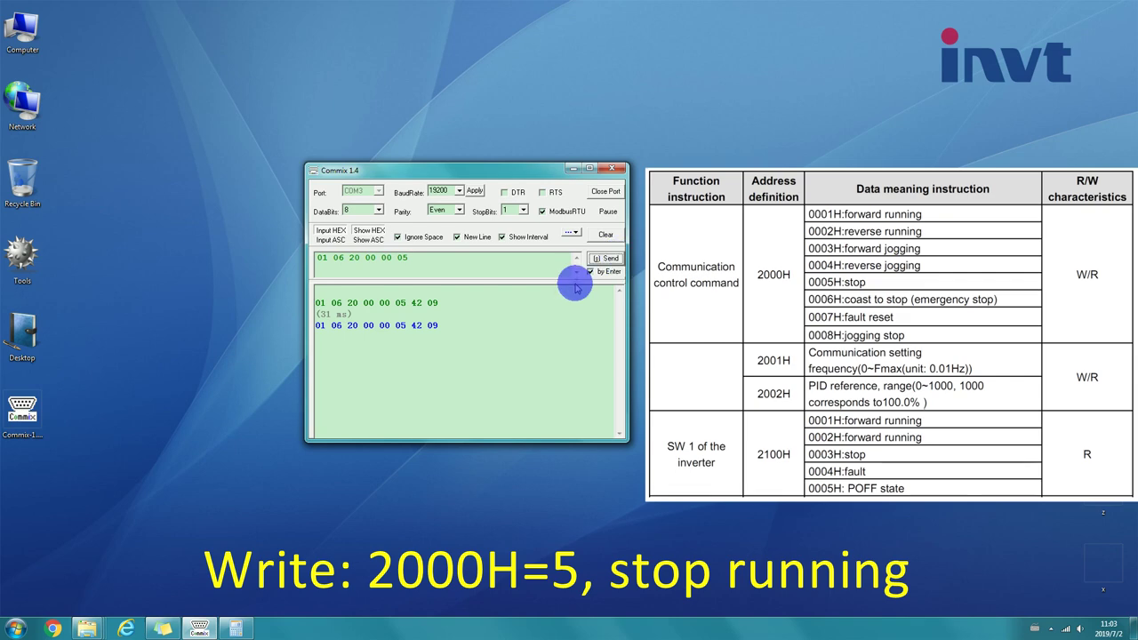
- Clear the message log and begin a new frame with 01 for reading the inverter status at 2100H
{"action": "left_click", "coordinate": [604, 235]}
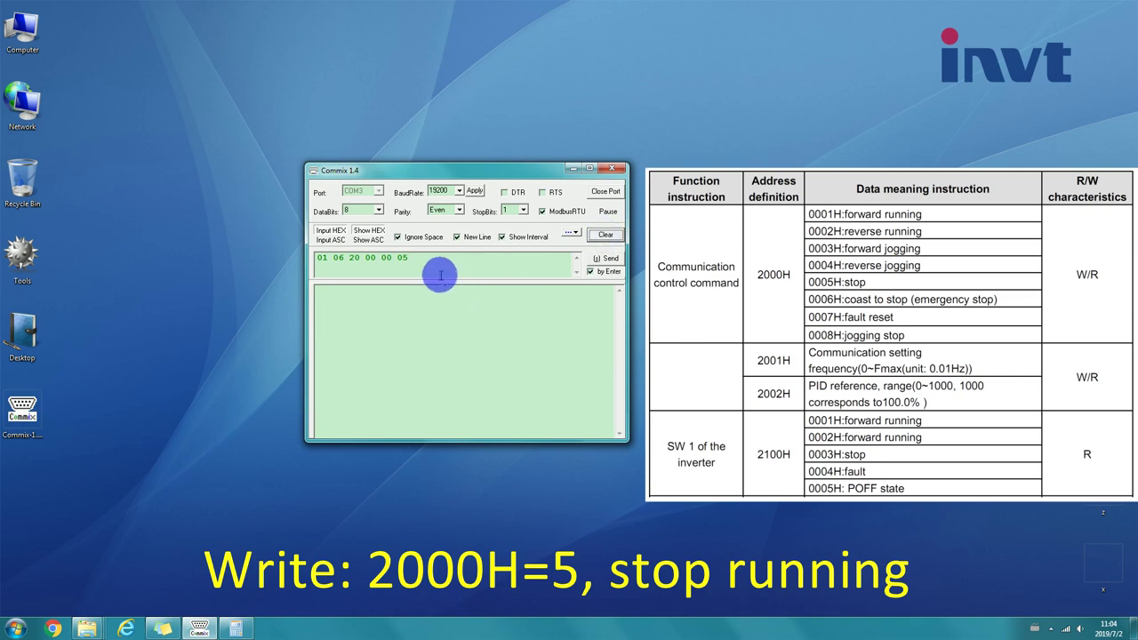
{"action": "left_click_drag", "start_coordinate": [436, 270], "coordinate": [249, 266]}
{"action": "type", "text": "01"}
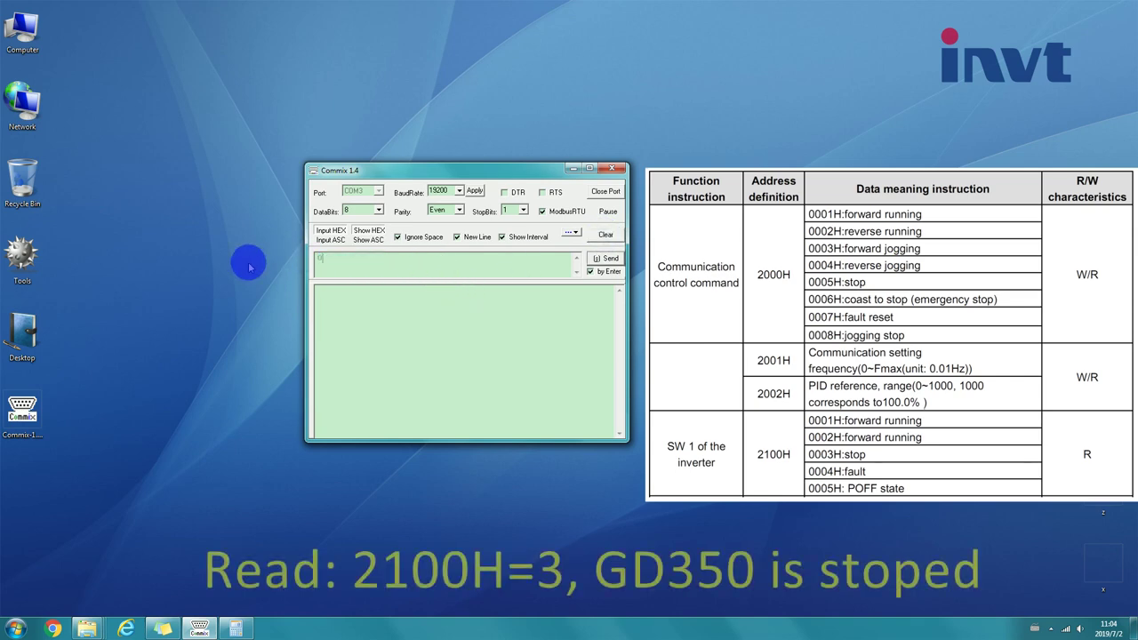